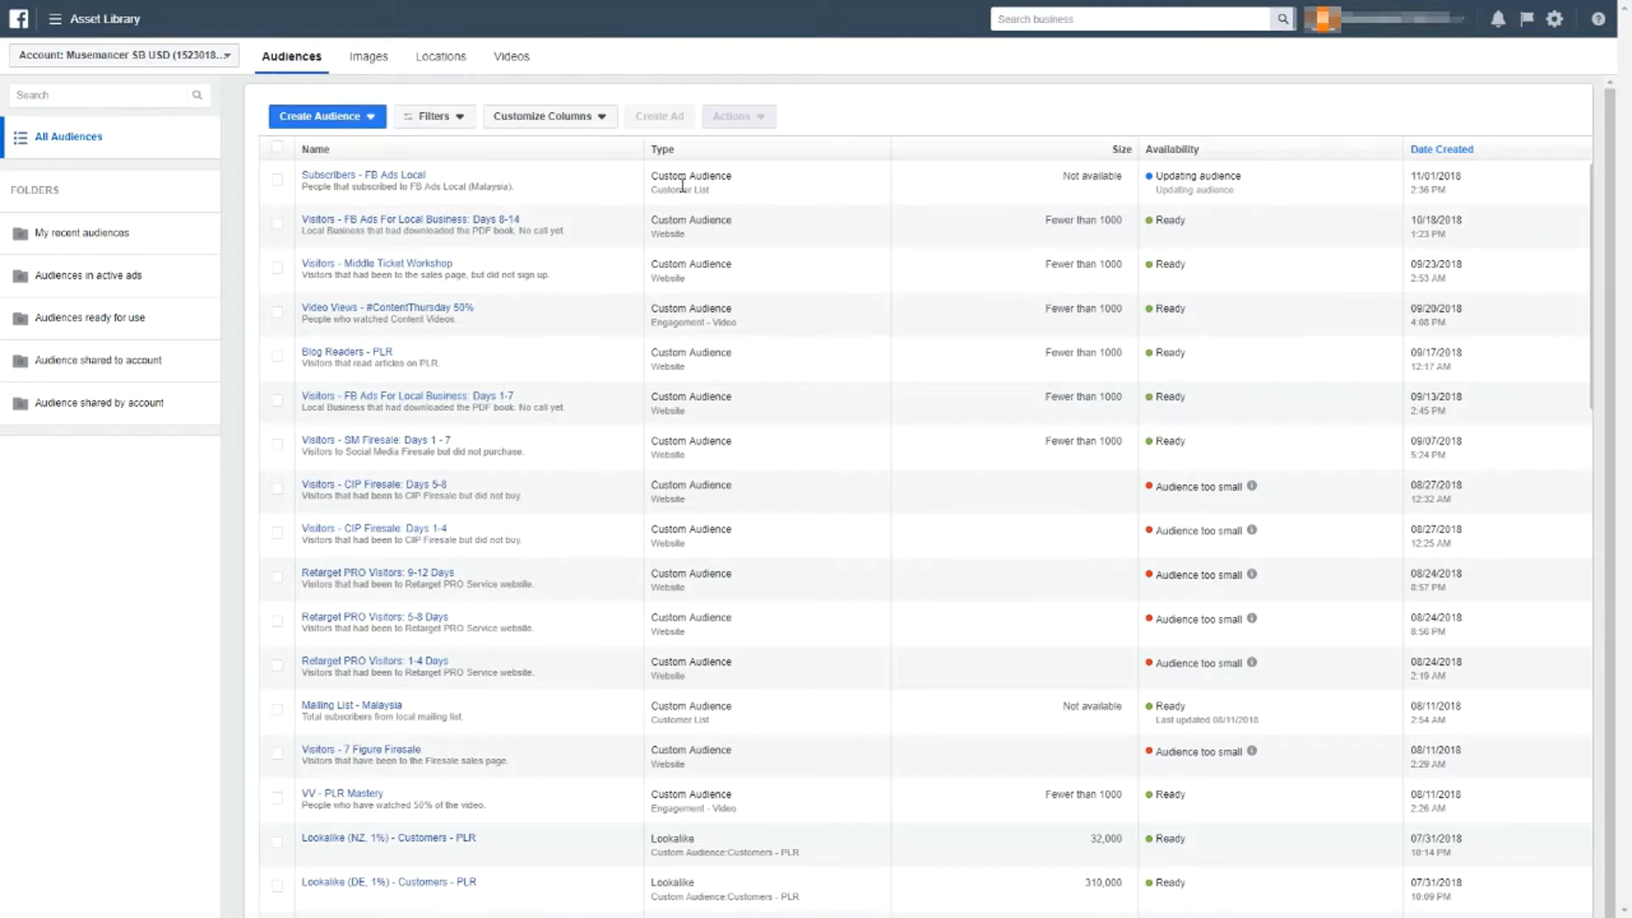
Review the audience details of the Lookalike (NZ, 1%) - Customers - PLR audience and close them without changes.
{"action": "mouse_move", "coordinate": [371, 179]}
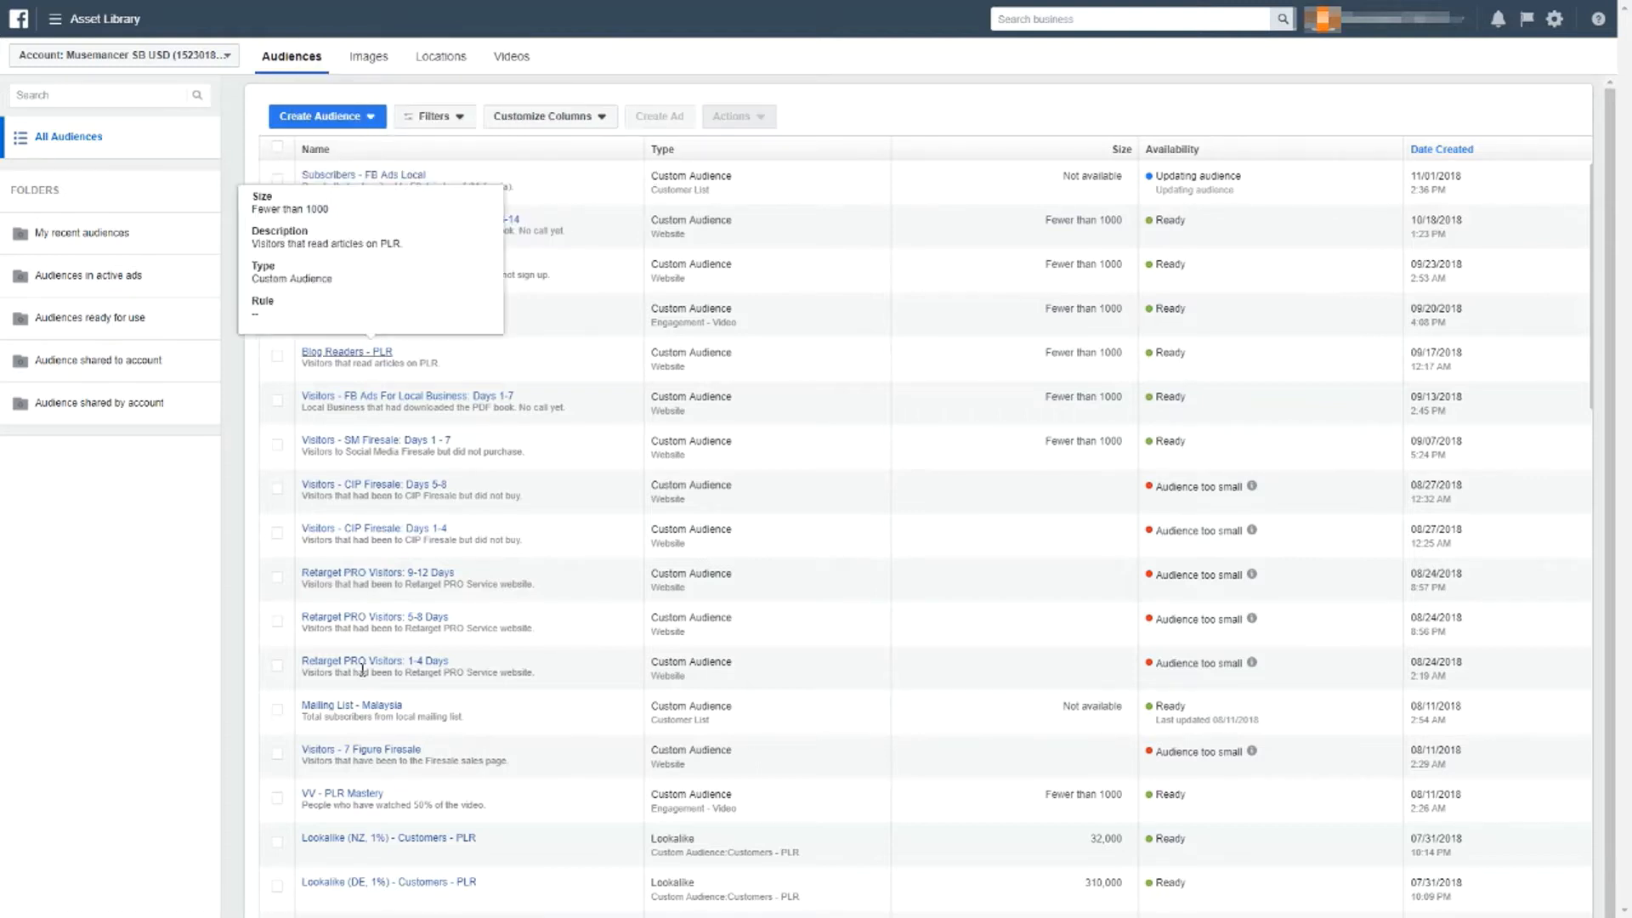
{"action": "left_click", "coordinate": [277, 842]}
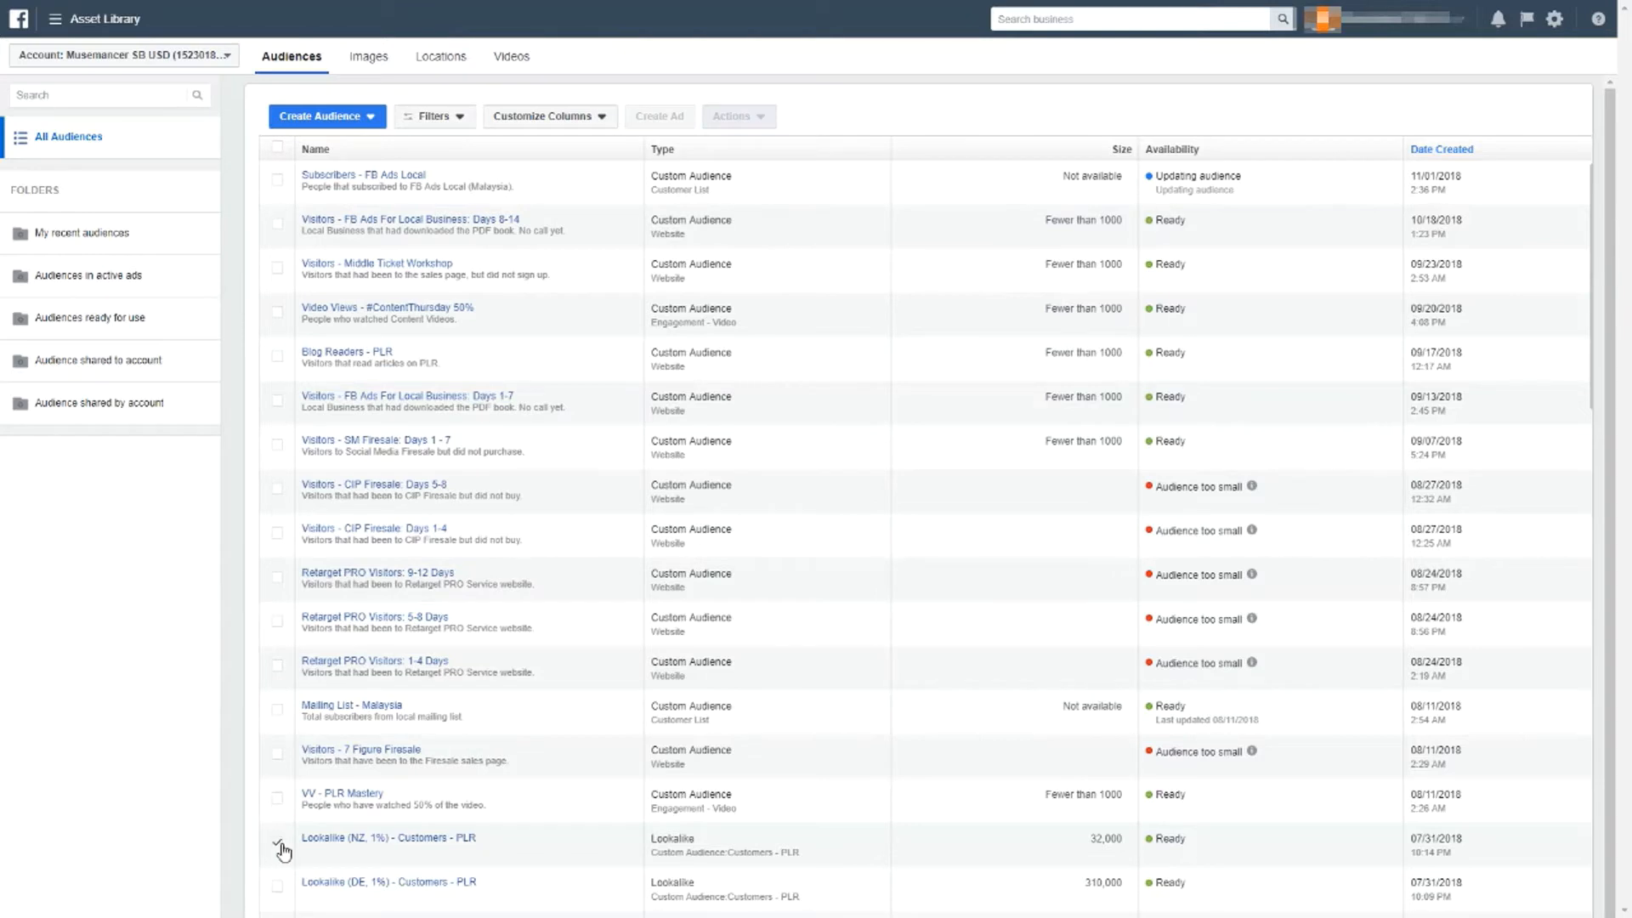
{"action": "left_click", "coordinate": [394, 846]}
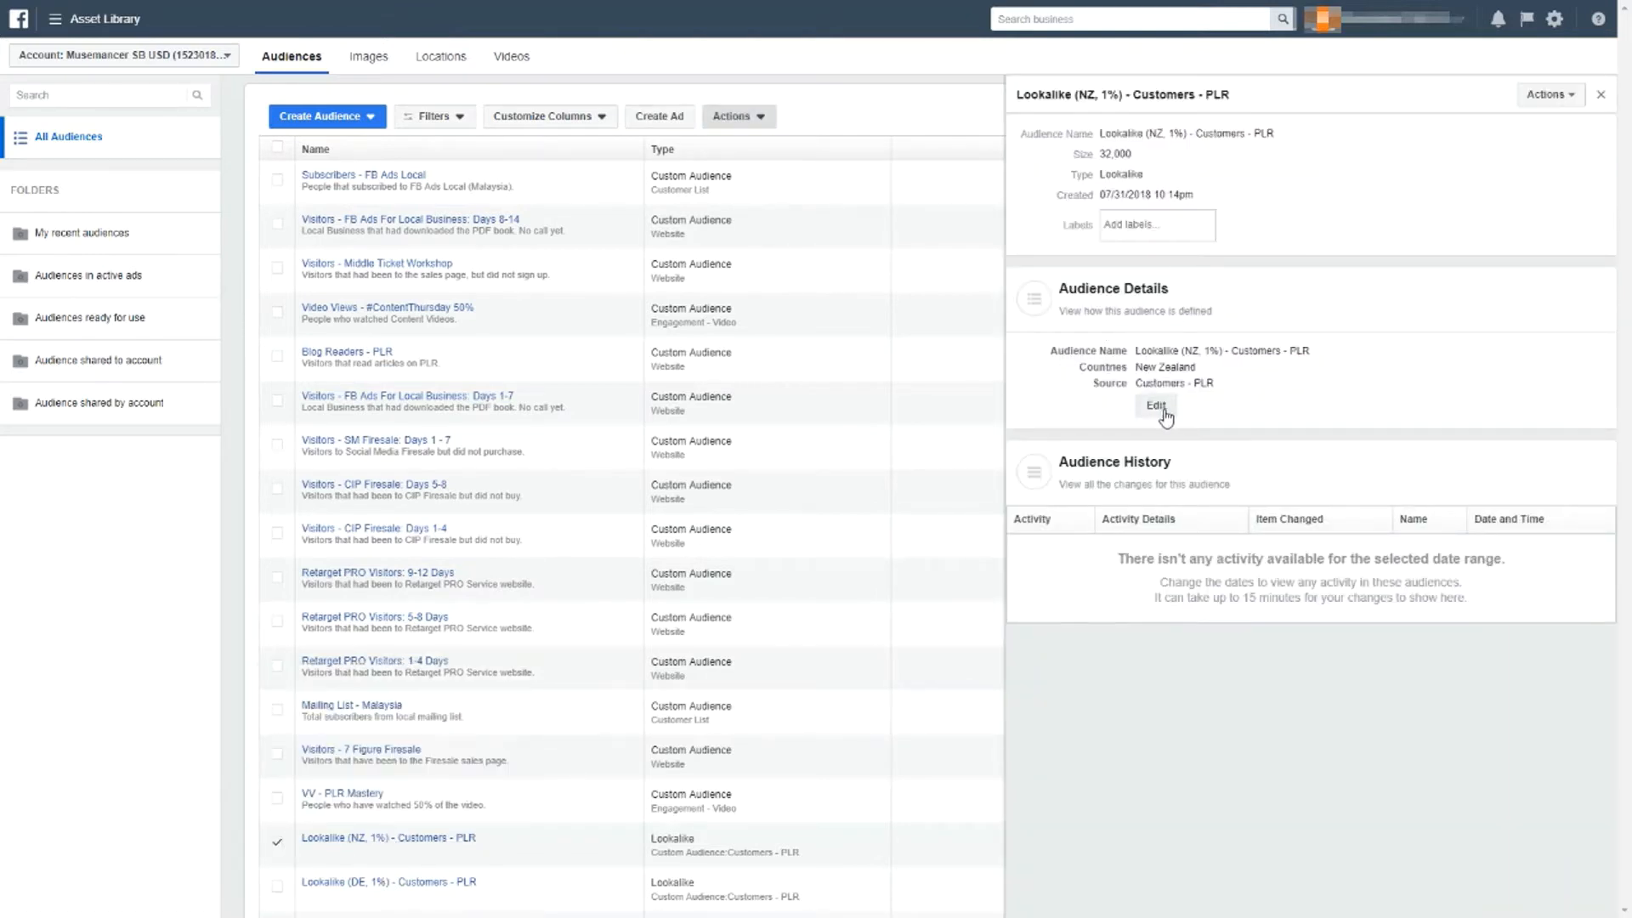
{"action": "left_click", "coordinate": [1158, 407]}
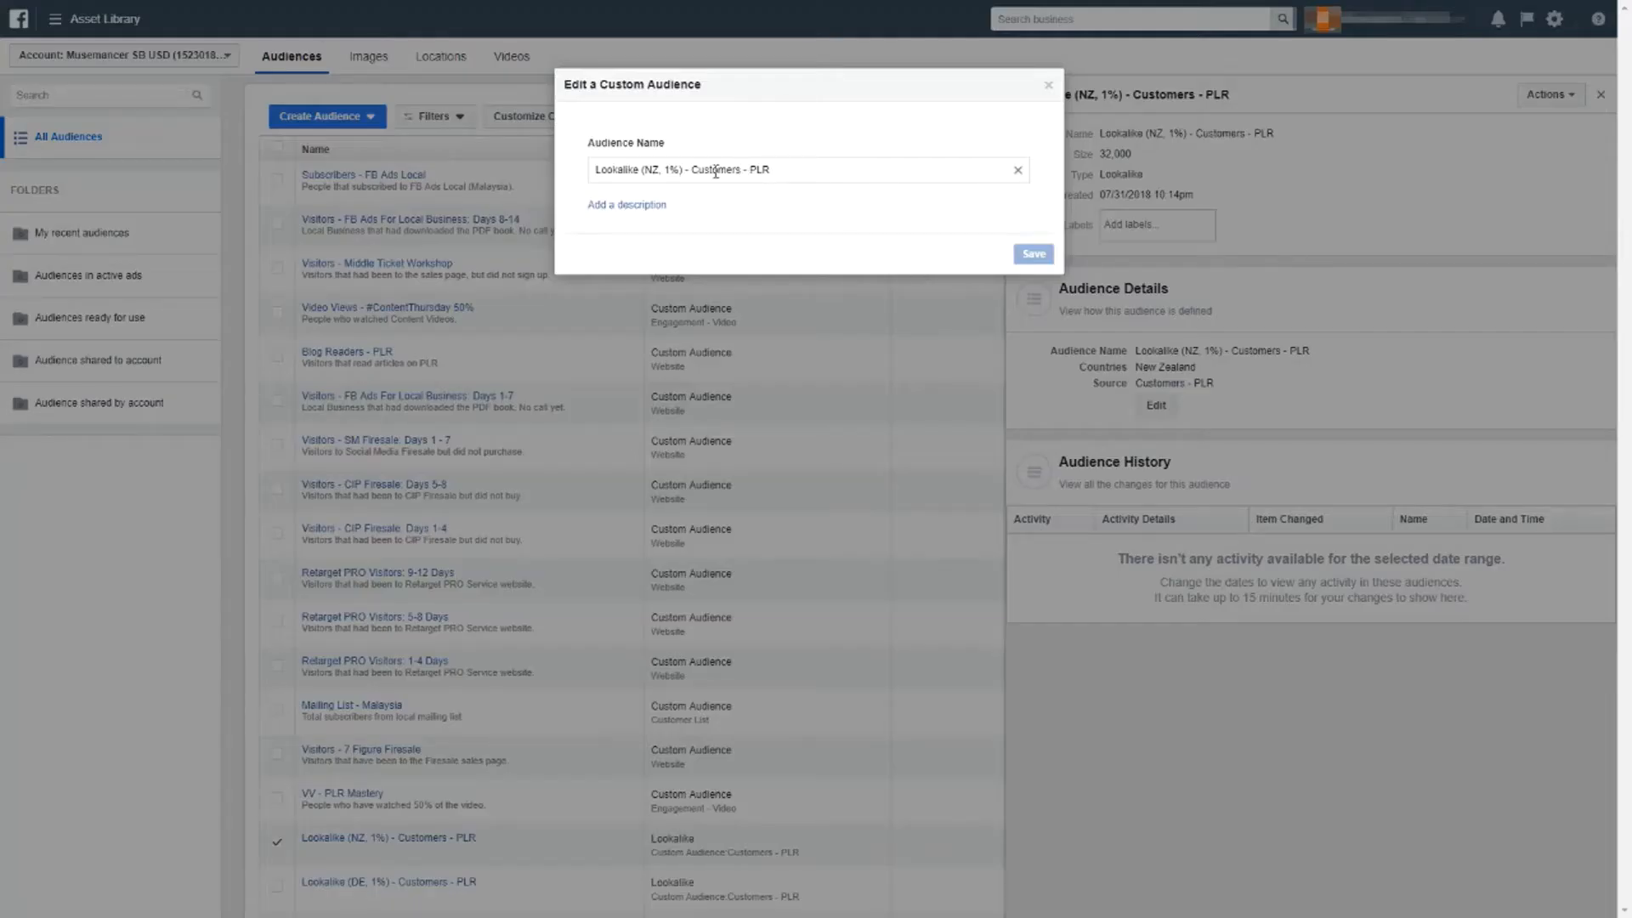
{"action": "left_click", "coordinate": [1048, 85]}
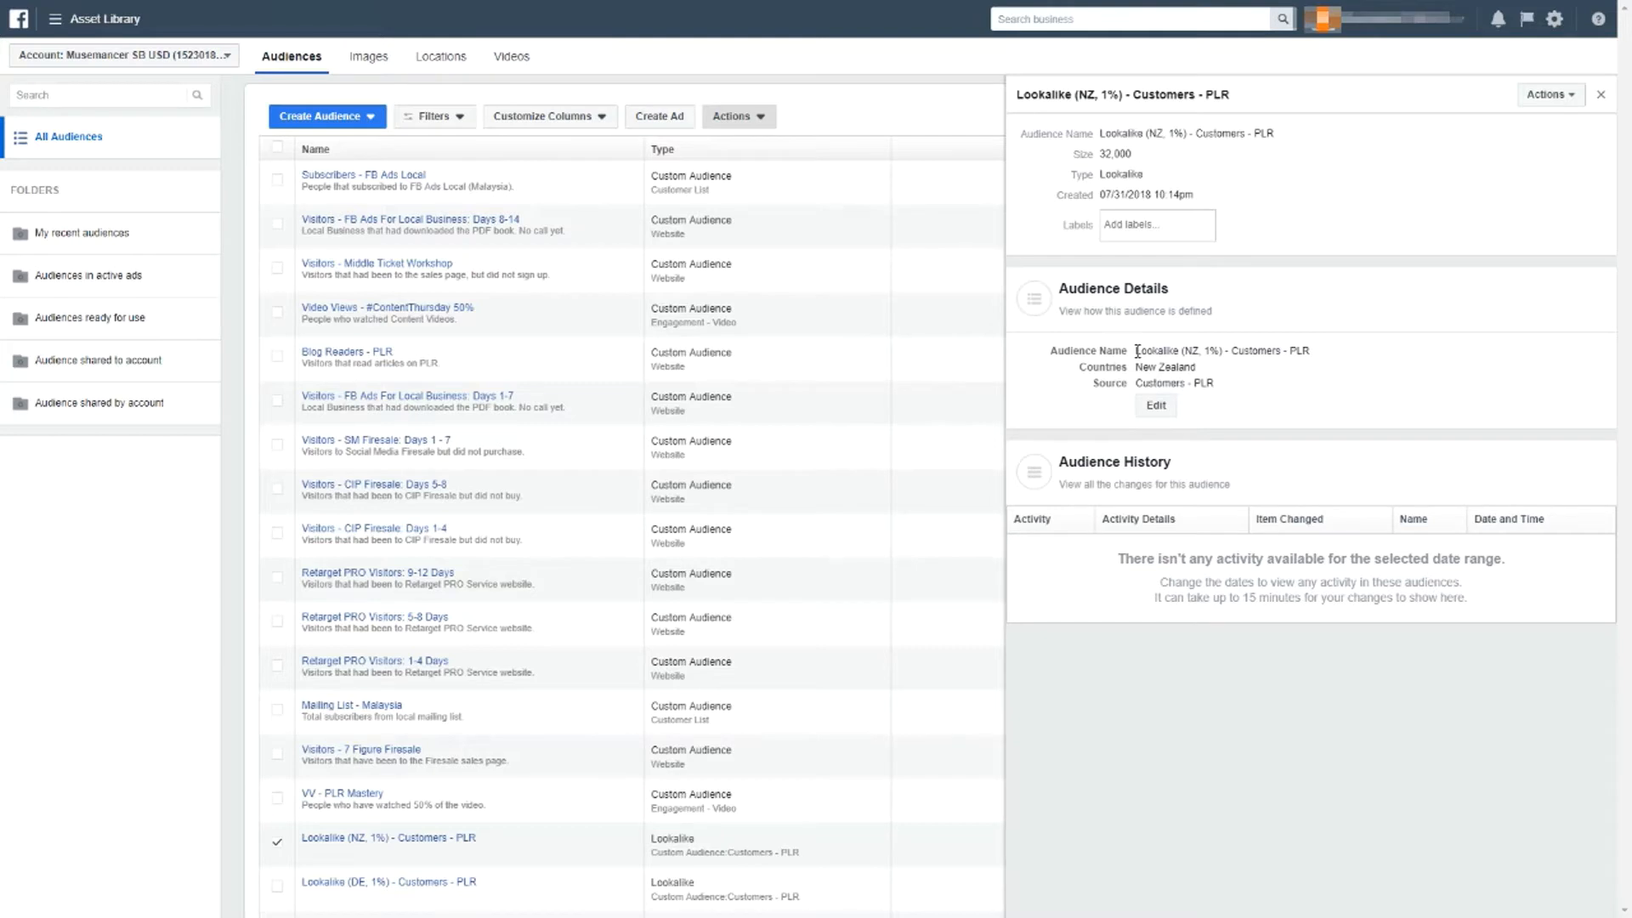
{"action": "left_click_drag", "start_coordinate": [1137, 350], "coordinate": [1194, 367]}
{"action": "left_click", "coordinate": [1194, 357]}
{"action": "left_click_drag", "start_coordinate": [1232, 352], "coordinate": [1310, 352]}
{"action": "left_click", "coordinate": [1232, 182]}
{"action": "left_click", "coordinate": [1601, 96]}
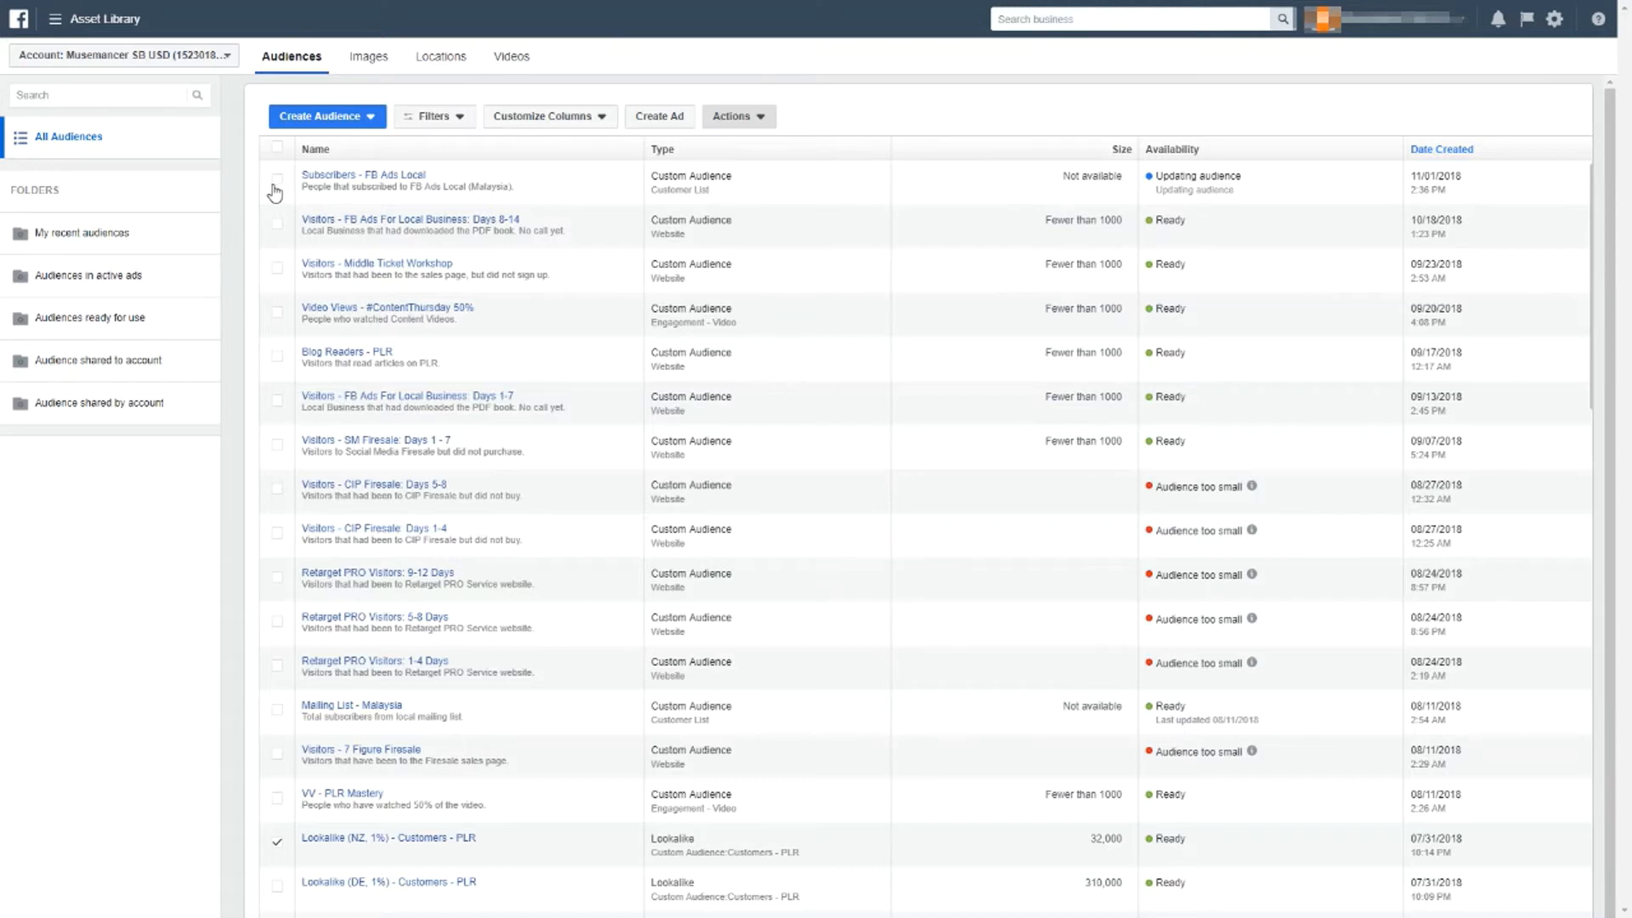
Start a new lookalike audience and choose the Subscribers - FB Ads Local custom audience as its source.
{"action": "left_click", "coordinate": [311, 123]}
{"action": "left_click", "coordinate": [311, 123]}
{"action": "left_click", "coordinate": [275, 122]}
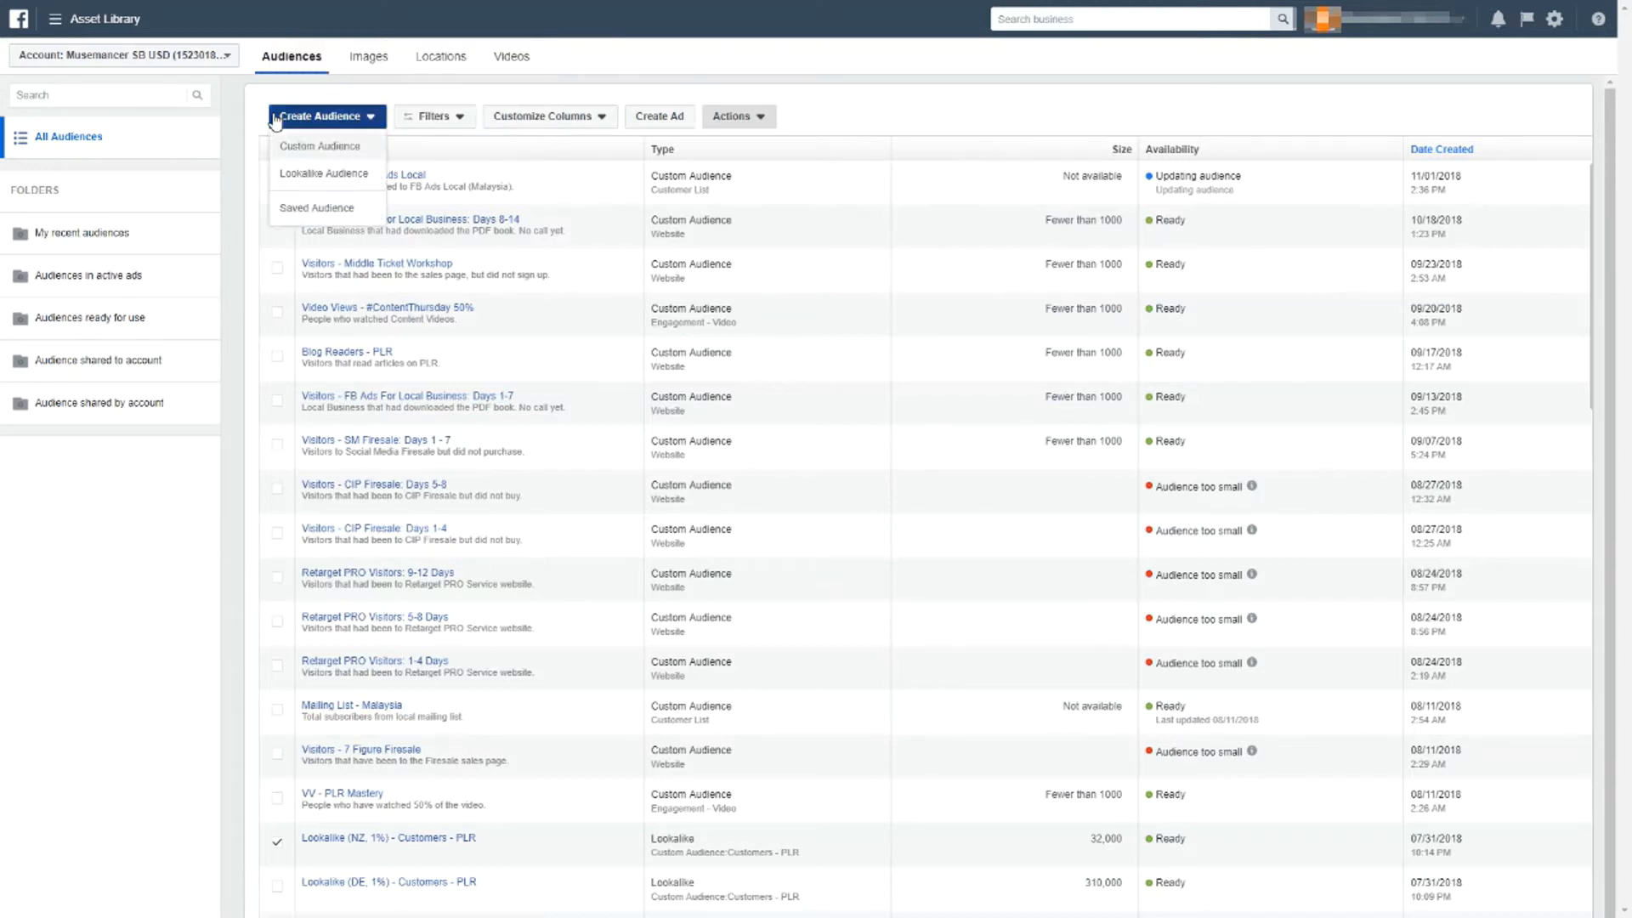
{"action": "left_click", "coordinate": [306, 175]}
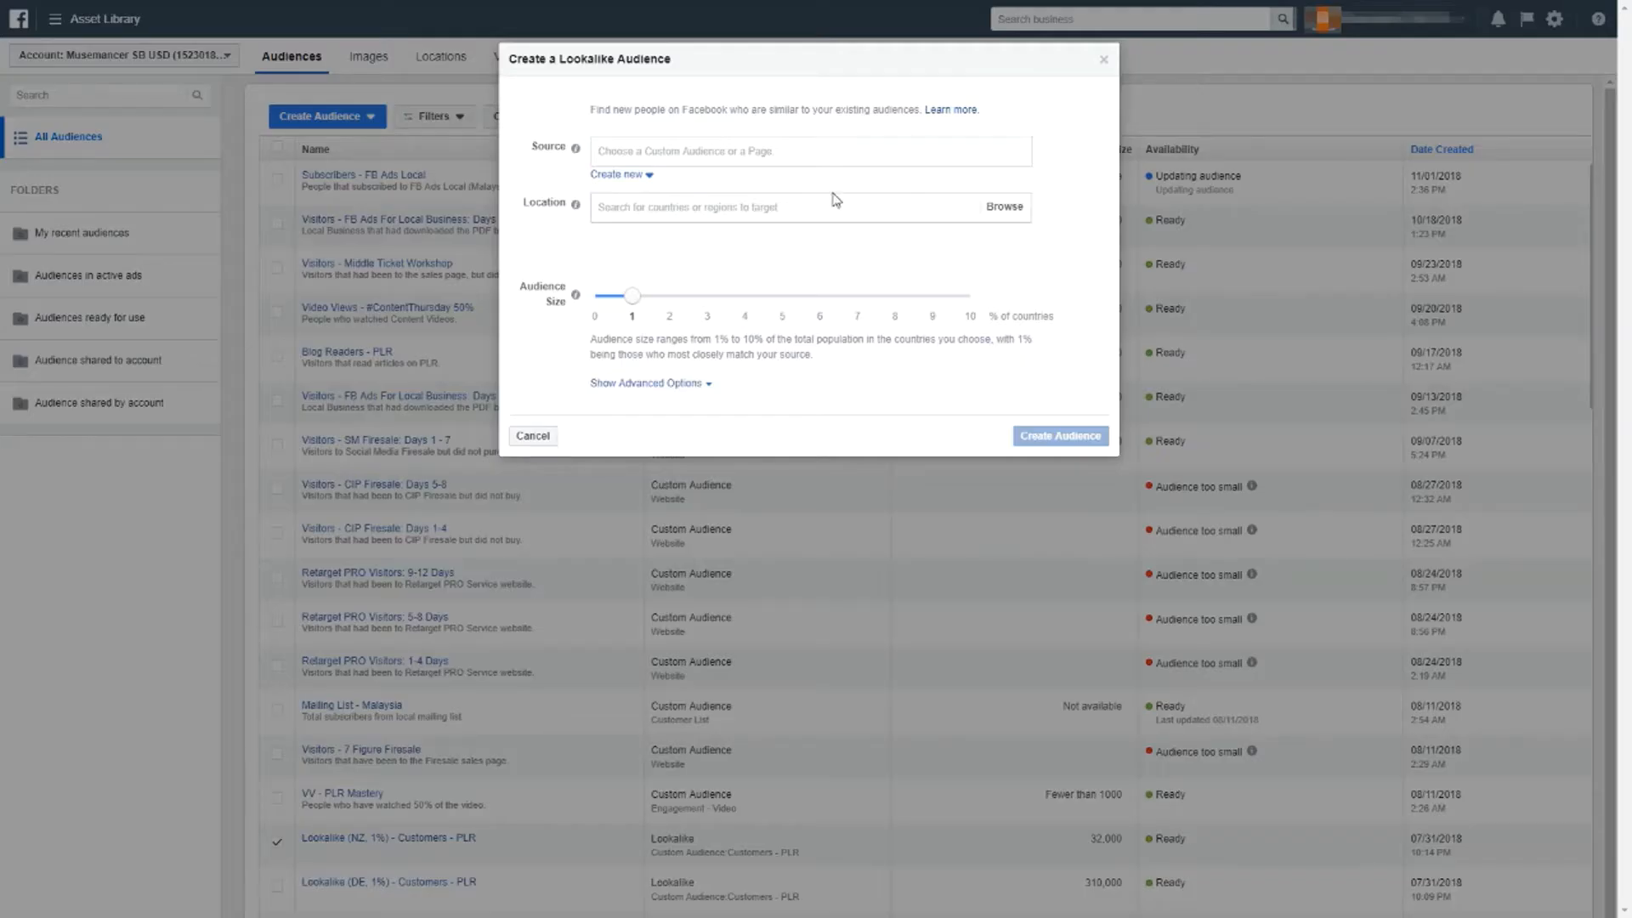
{"action": "left_click", "coordinate": [673, 166]}
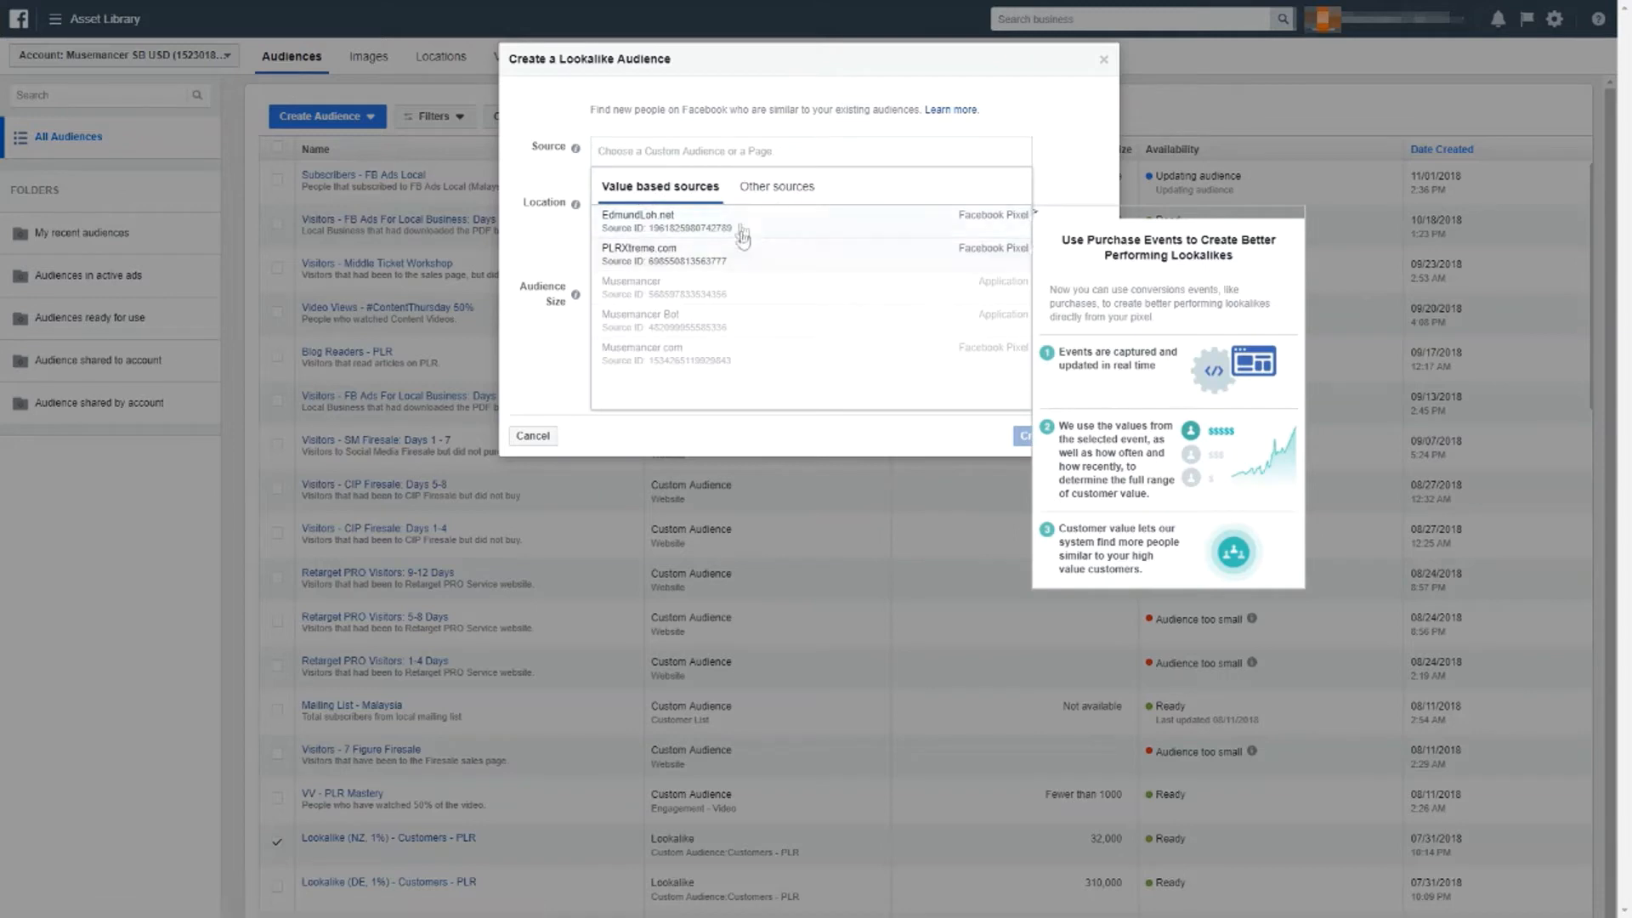
{"action": "left_click", "coordinate": [765, 188]}
{"action": "scroll", "coordinate": [752, 272], "scroll_direction": "down", "scroll_amount": 10}
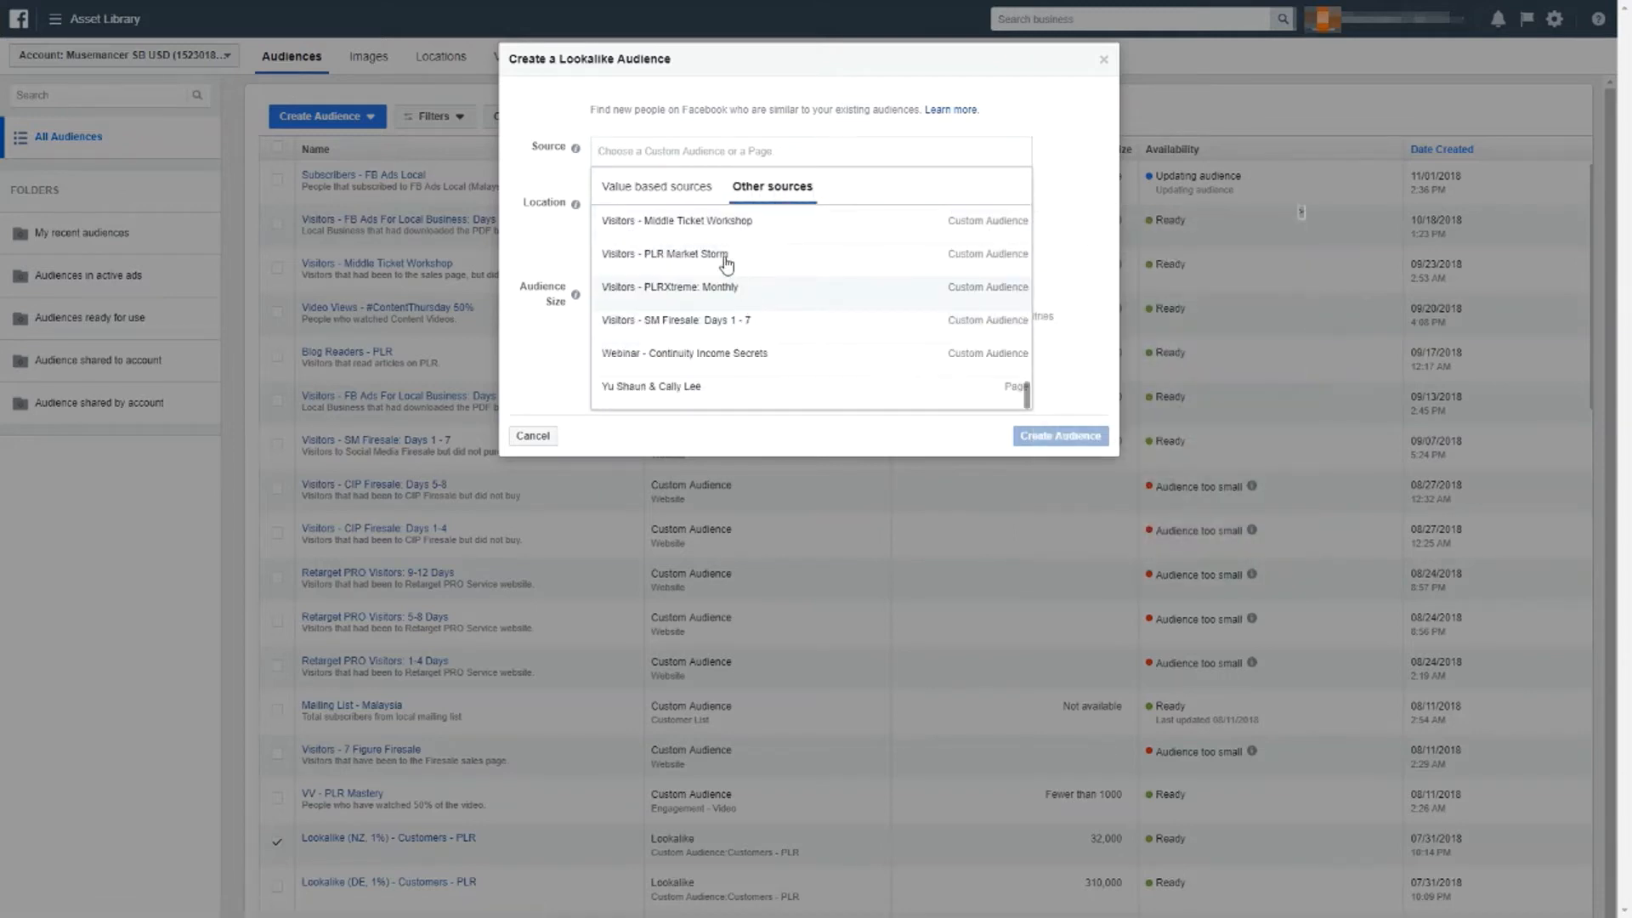
{"action": "left_click", "coordinate": [682, 189]}
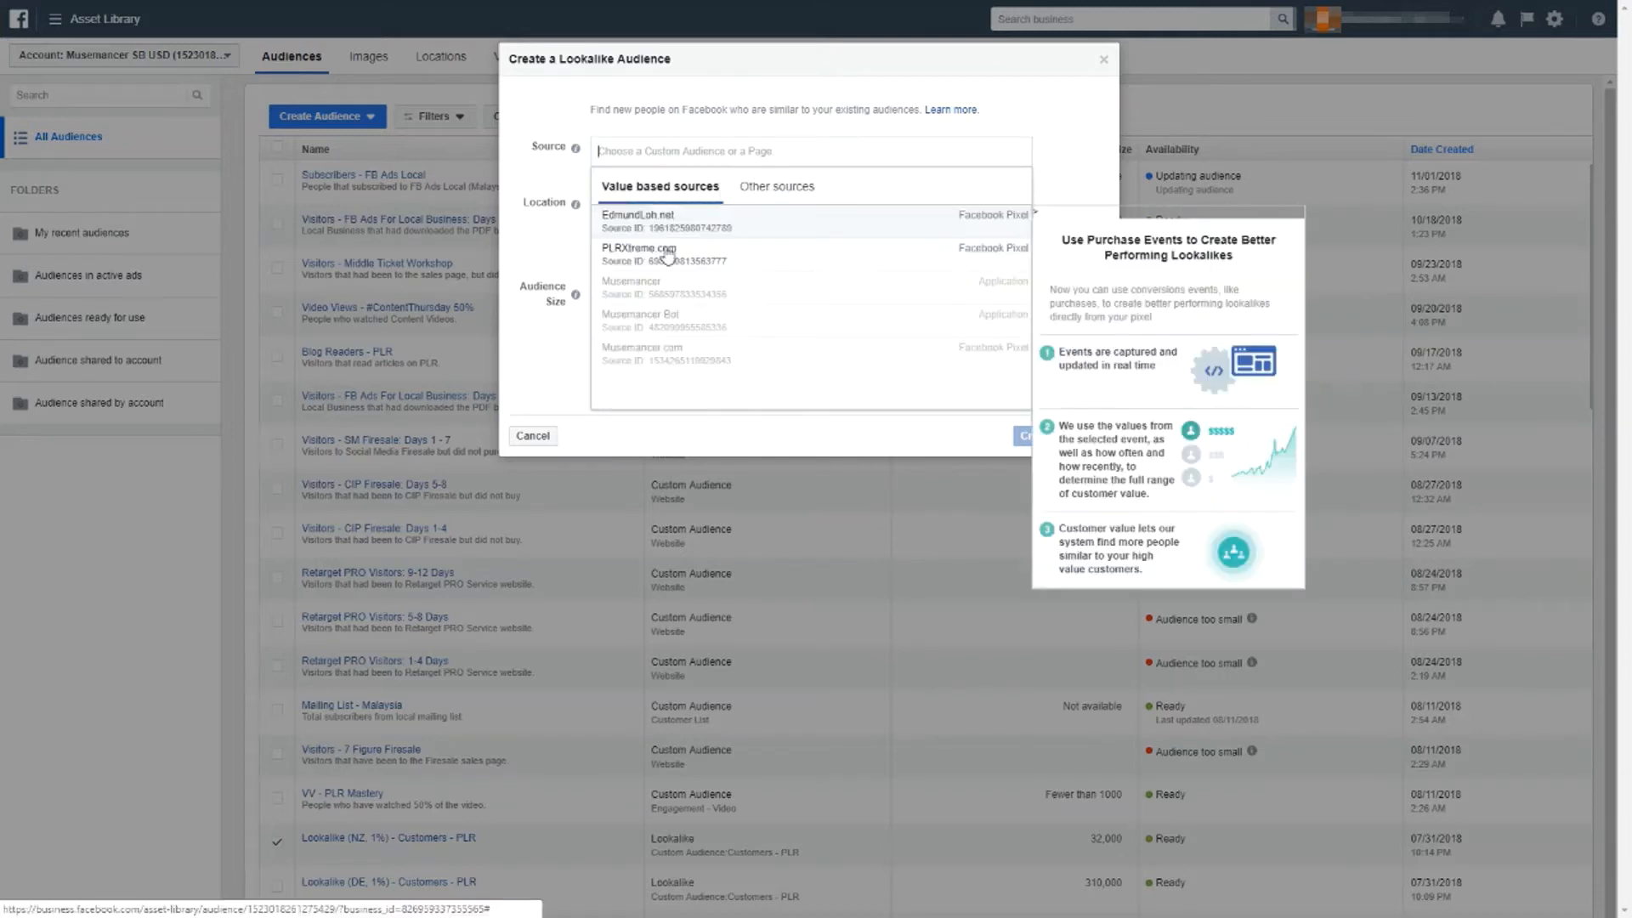
{"action": "left_click", "coordinate": [768, 198]}
{"action": "scroll", "coordinate": [754, 255], "scroll_direction": "down", "scroll_amount": 1}
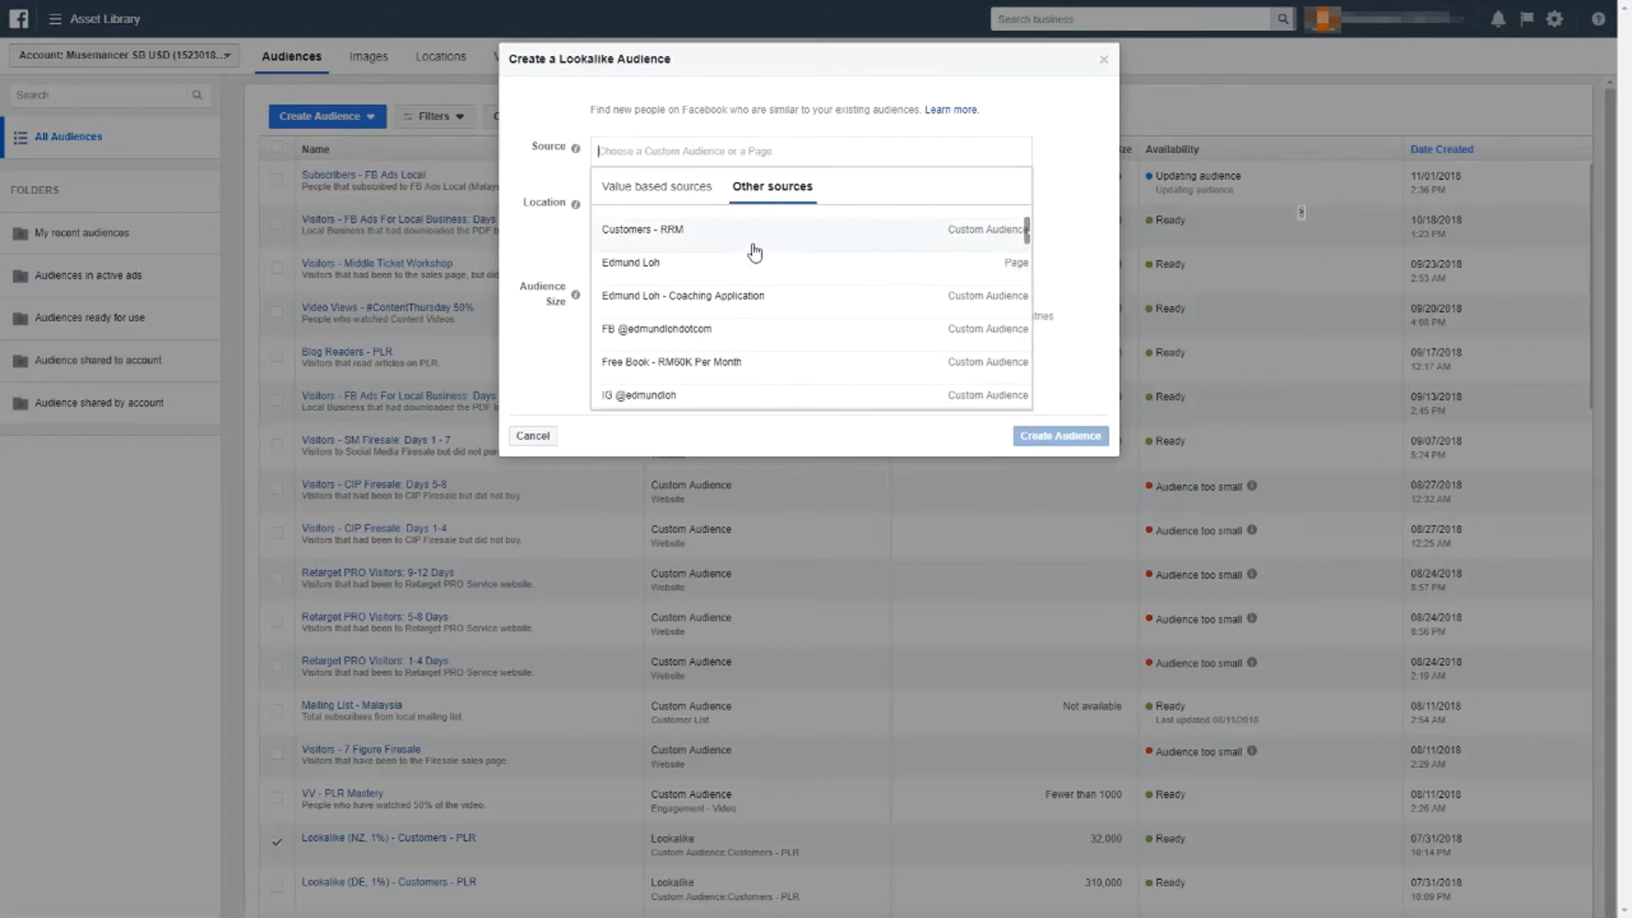
{"action": "type", "text": "subscr"}
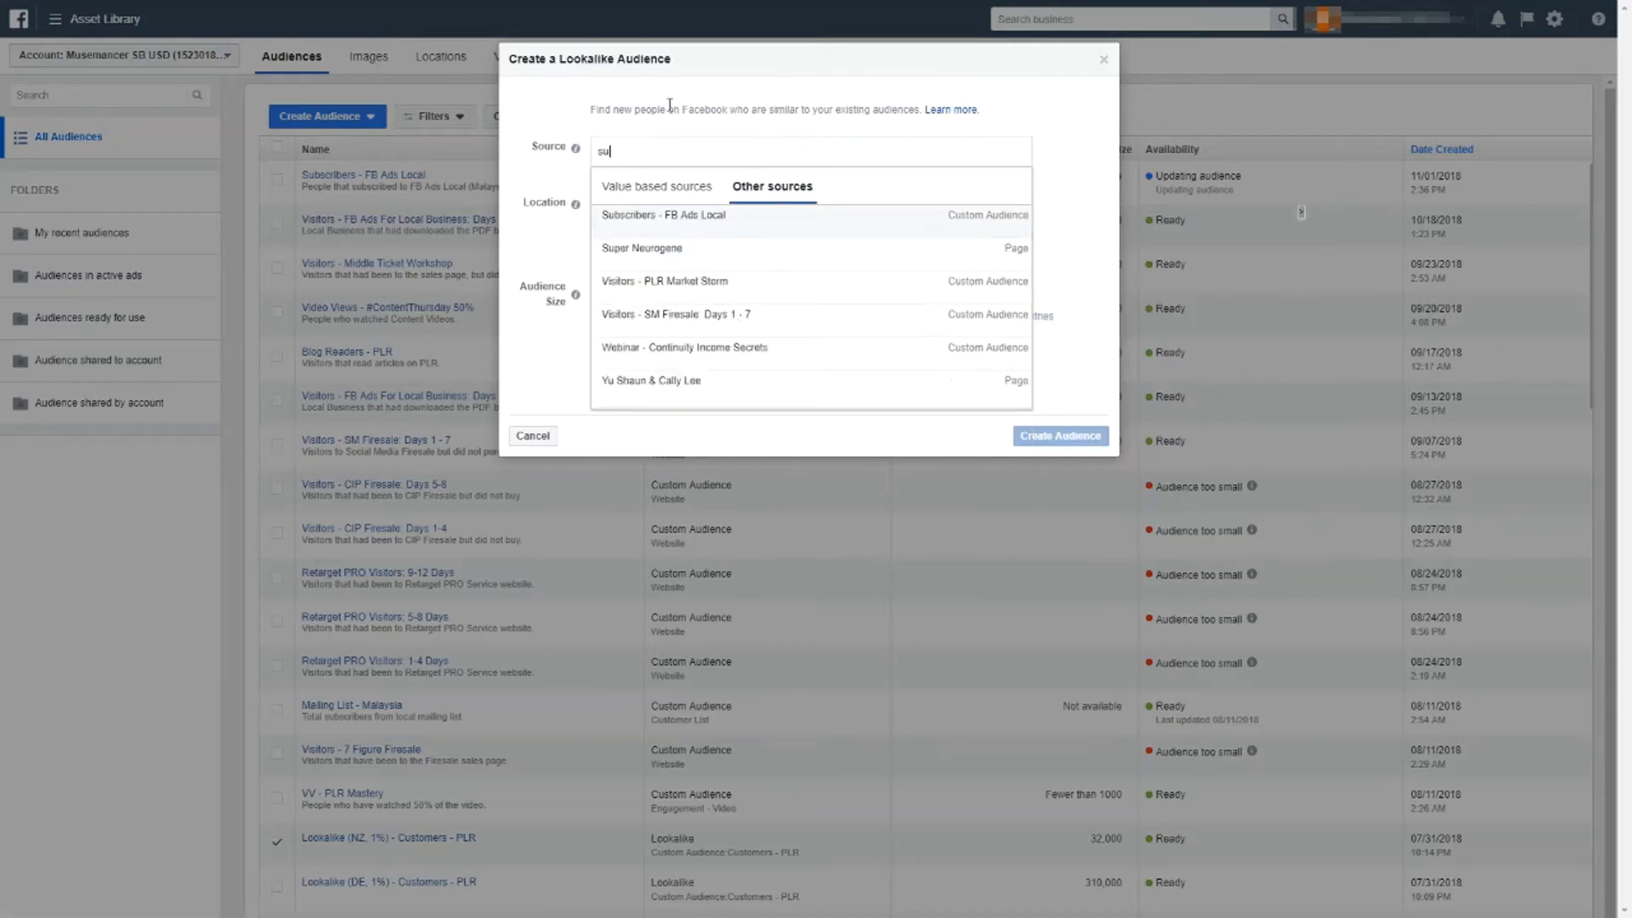
{"action": "left_click", "coordinate": [685, 219]}
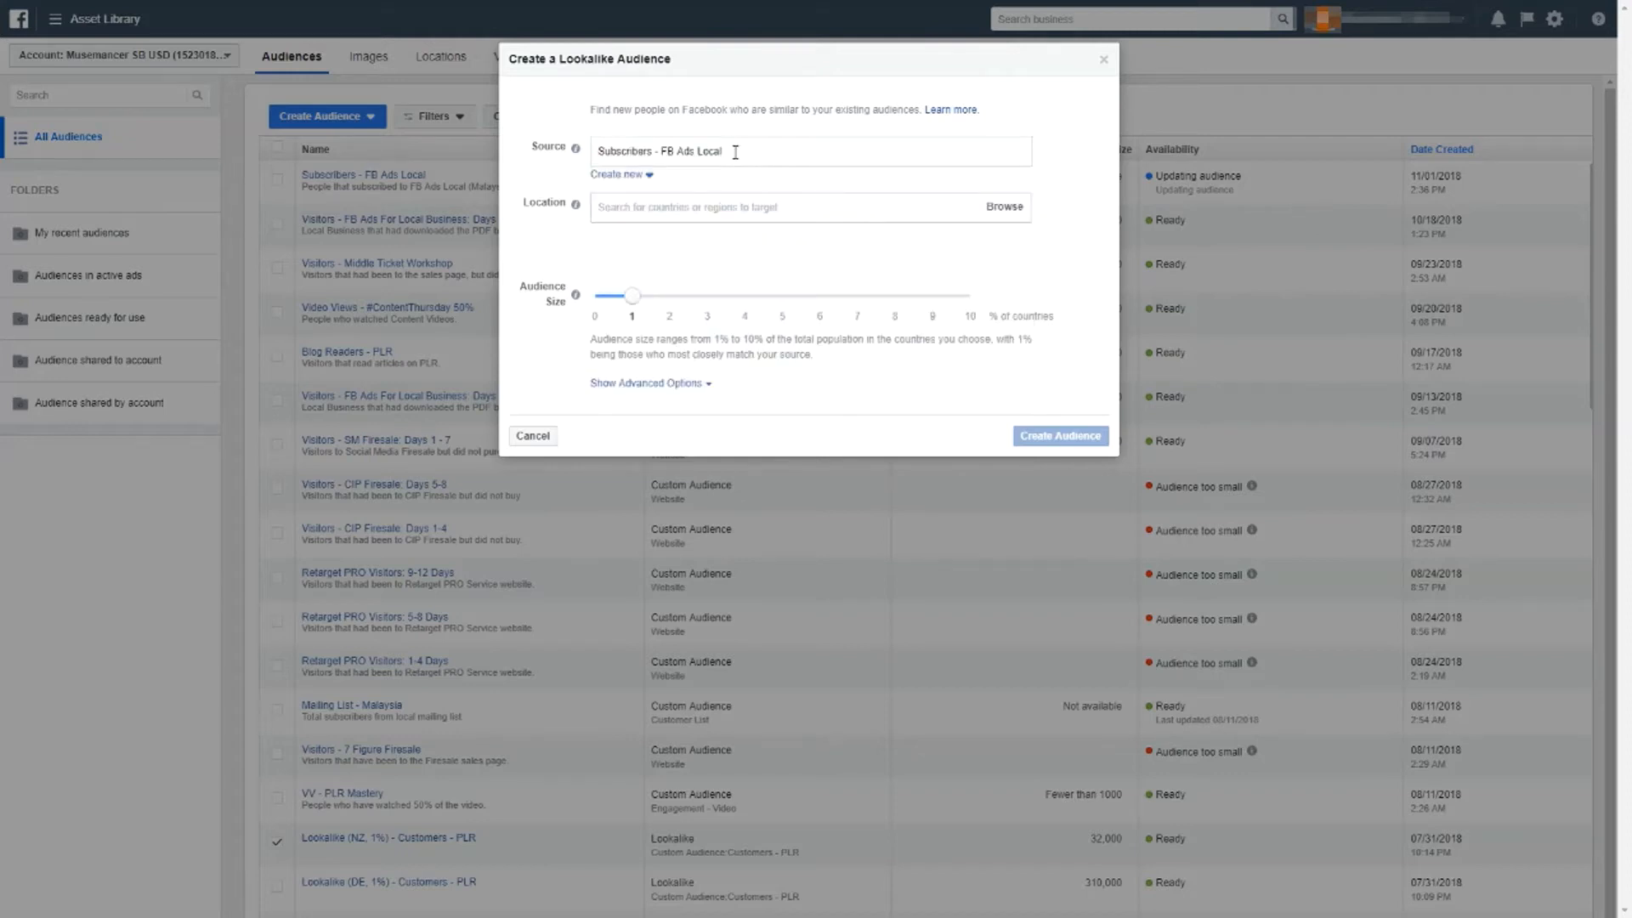
Set the lookalike audience's target location to Malaysia.
{"action": "left_click", "coordinate": [631, 207]}
{"action": "type", "text": "malaysia"}
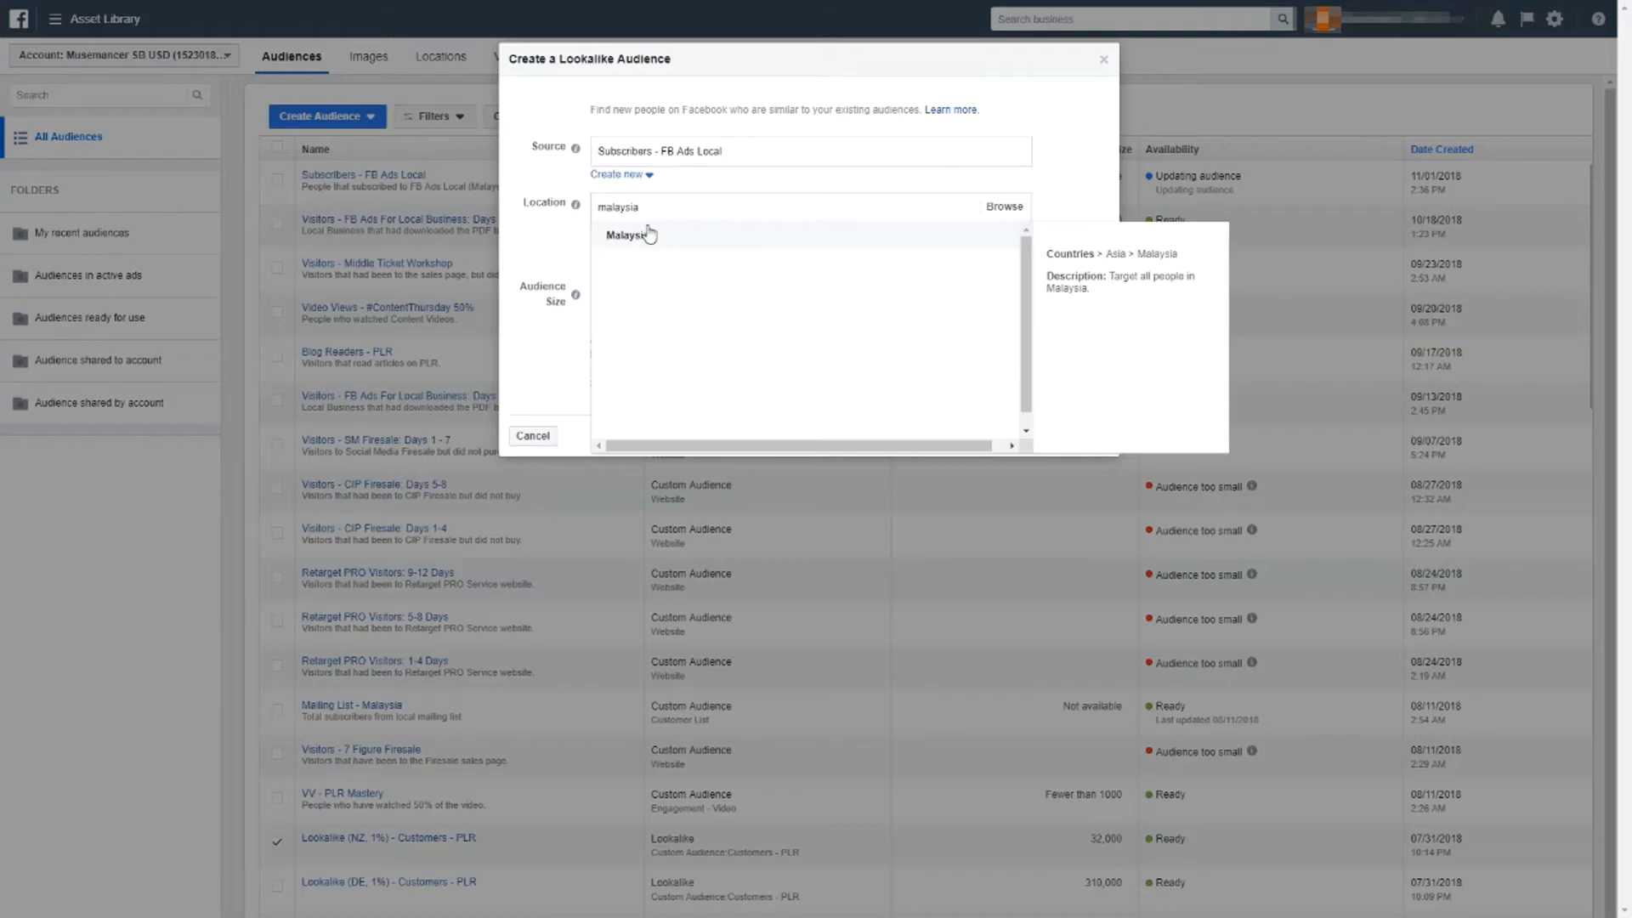
{"action": "left_click", "coordinate": [649, 235]}
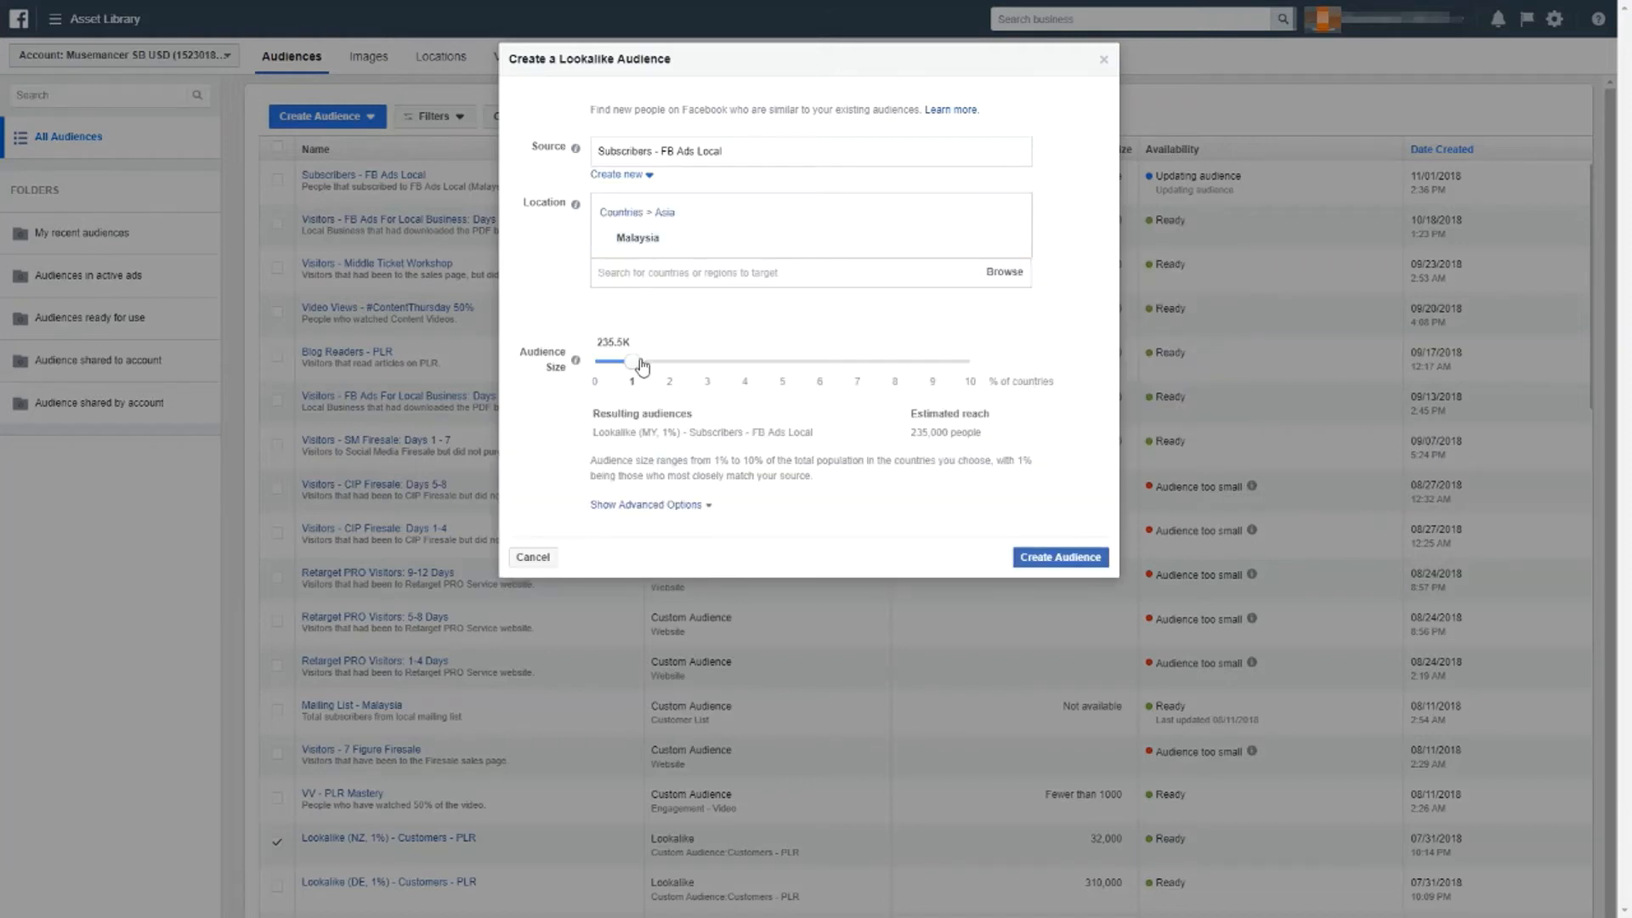
Try adding United States as a second target location alongside Malaysia, and remove it again.
{"action": "left_click", "coordinate": [674, 271]}
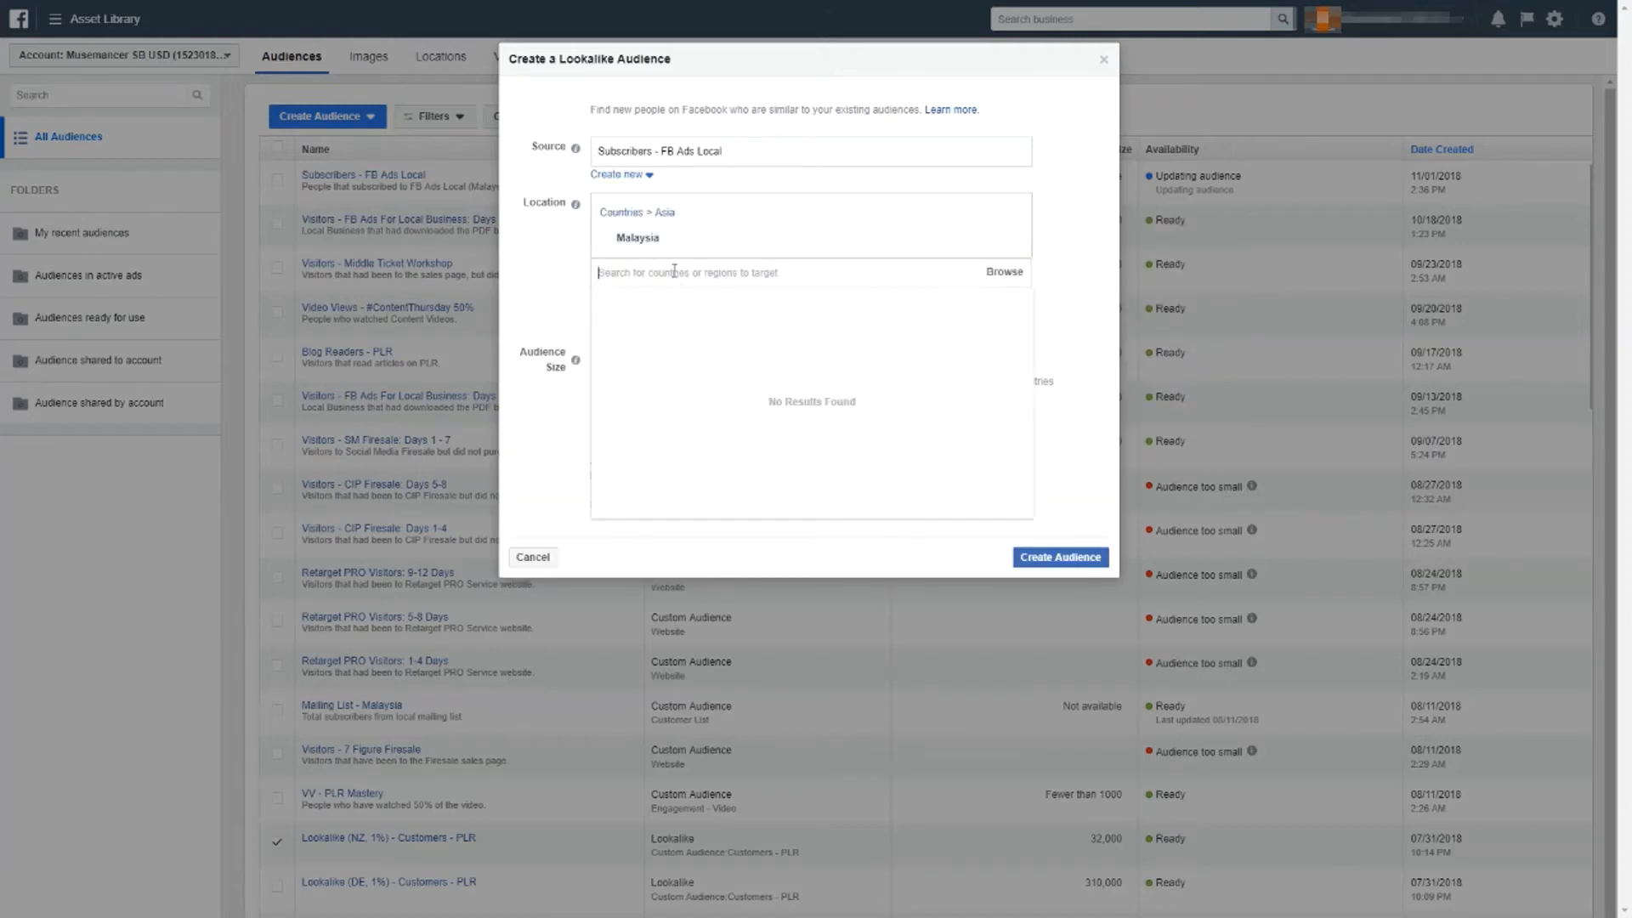
{"action": "left_click", "coordinate": [552, 274]}
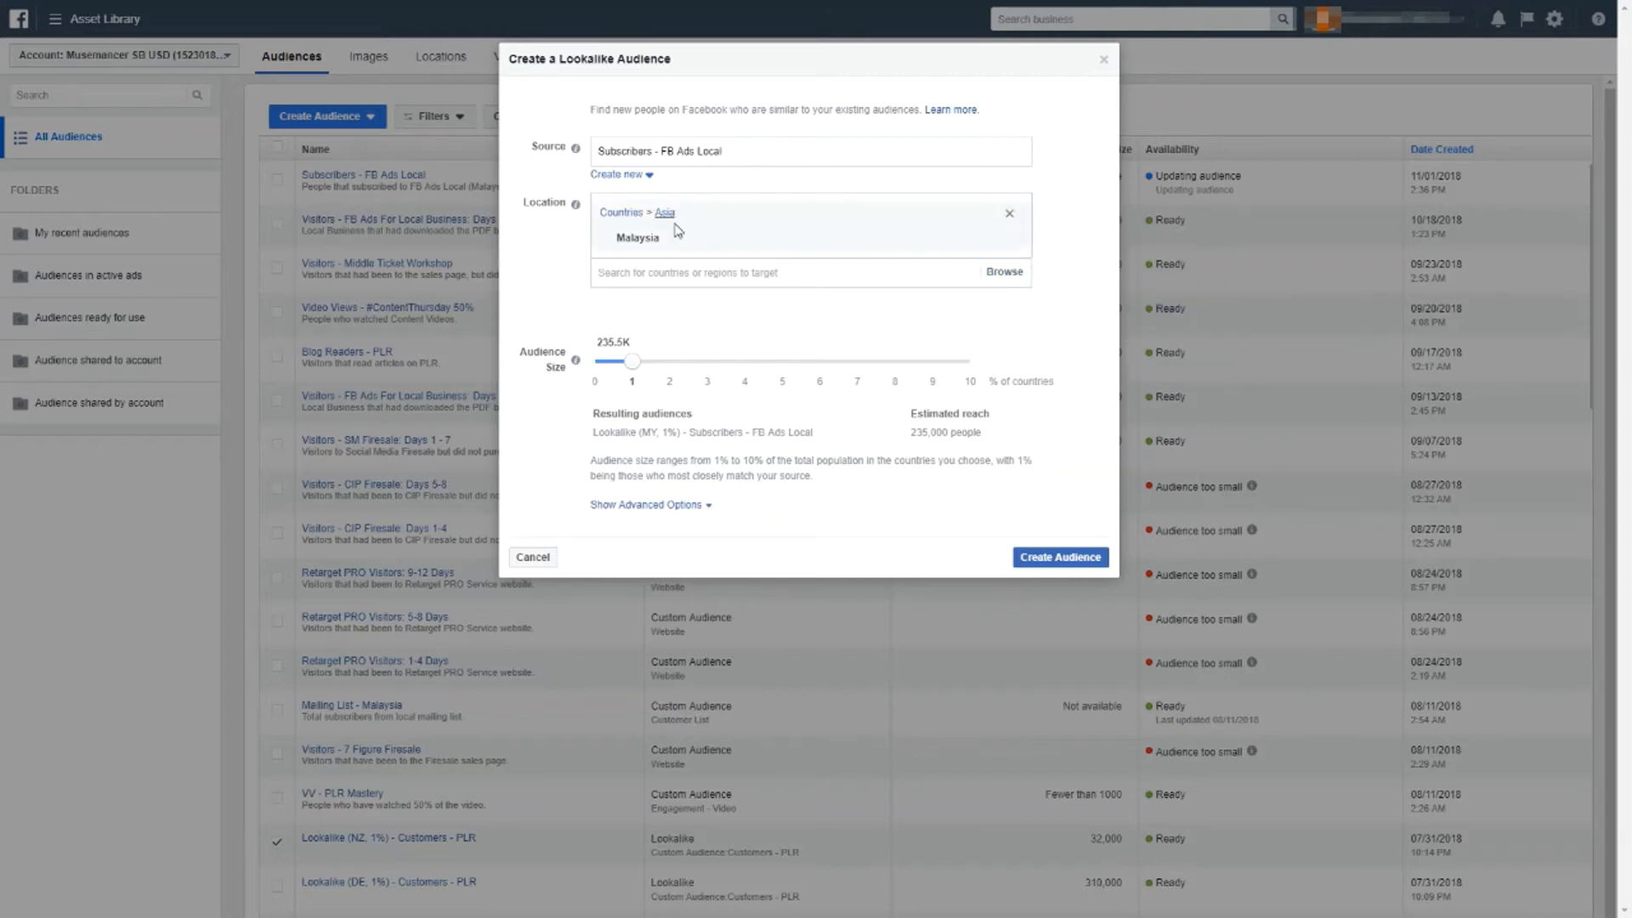
{"action": "left_click", "coordinate": [675, 271]}
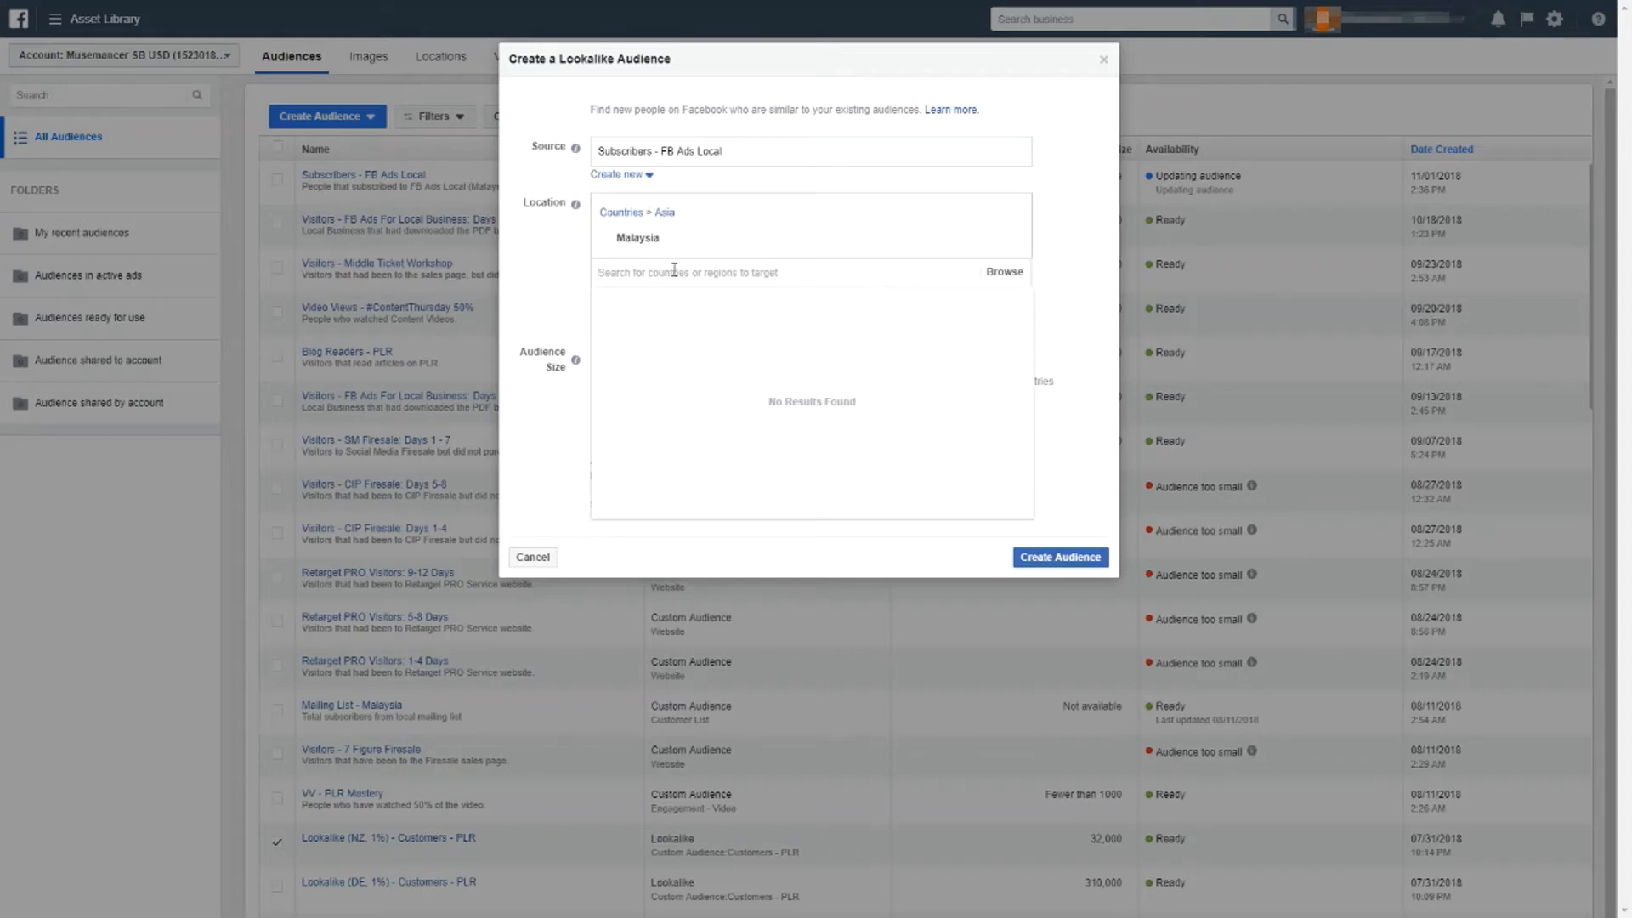
{"action": "left_click", "coordinate": [553, 246]}
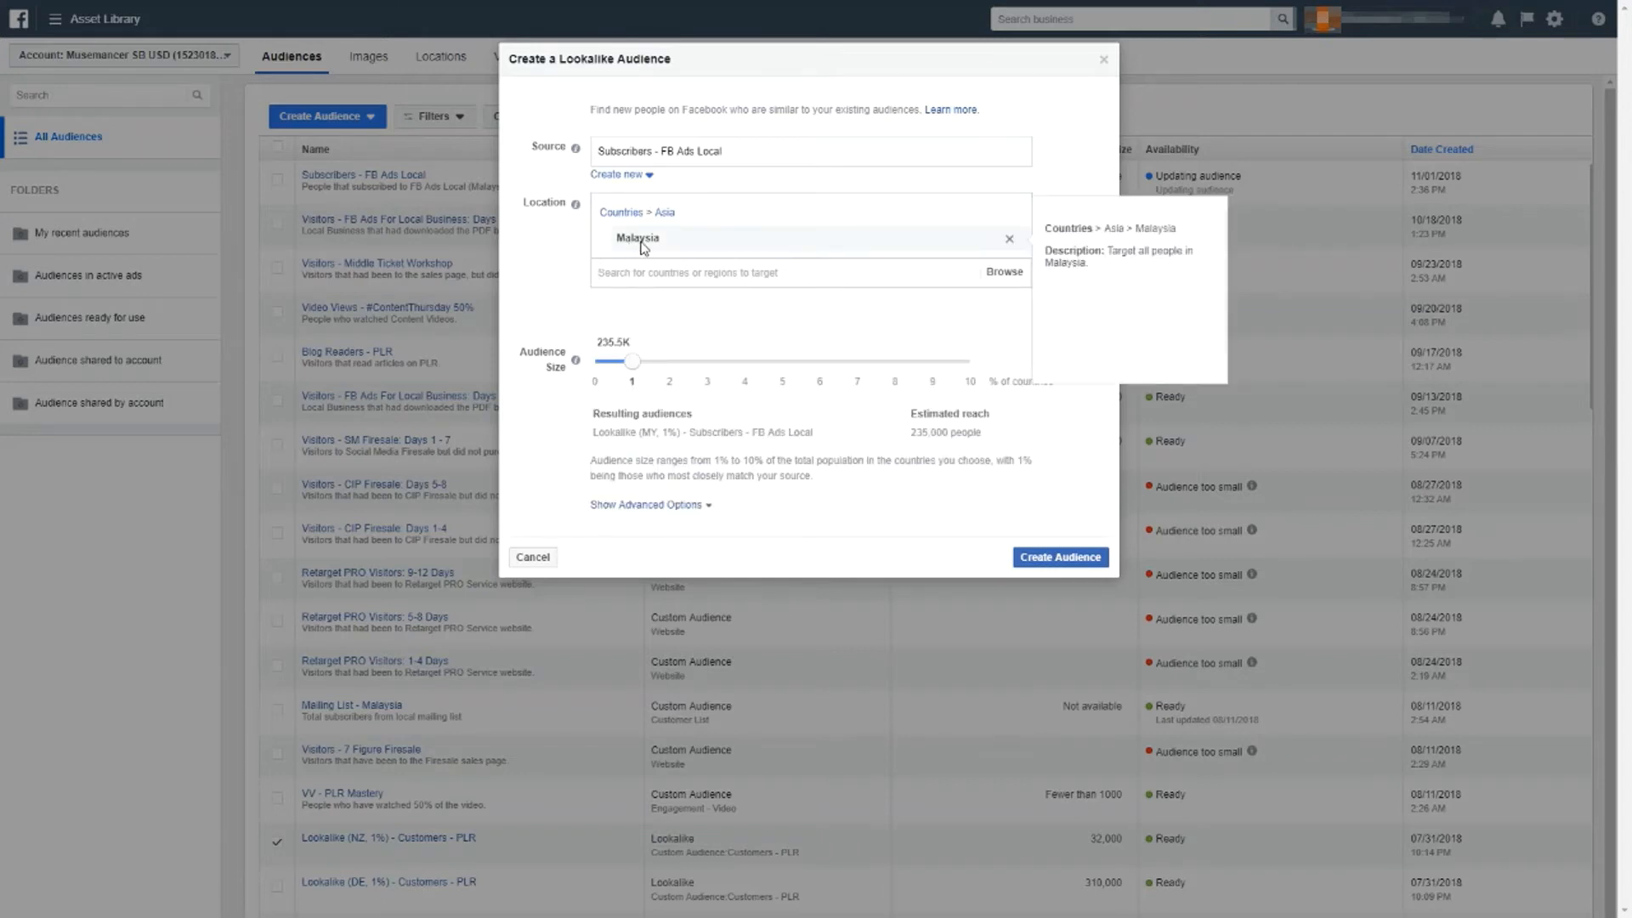
{"action": "left_click", "coordinate": [648, 277]}
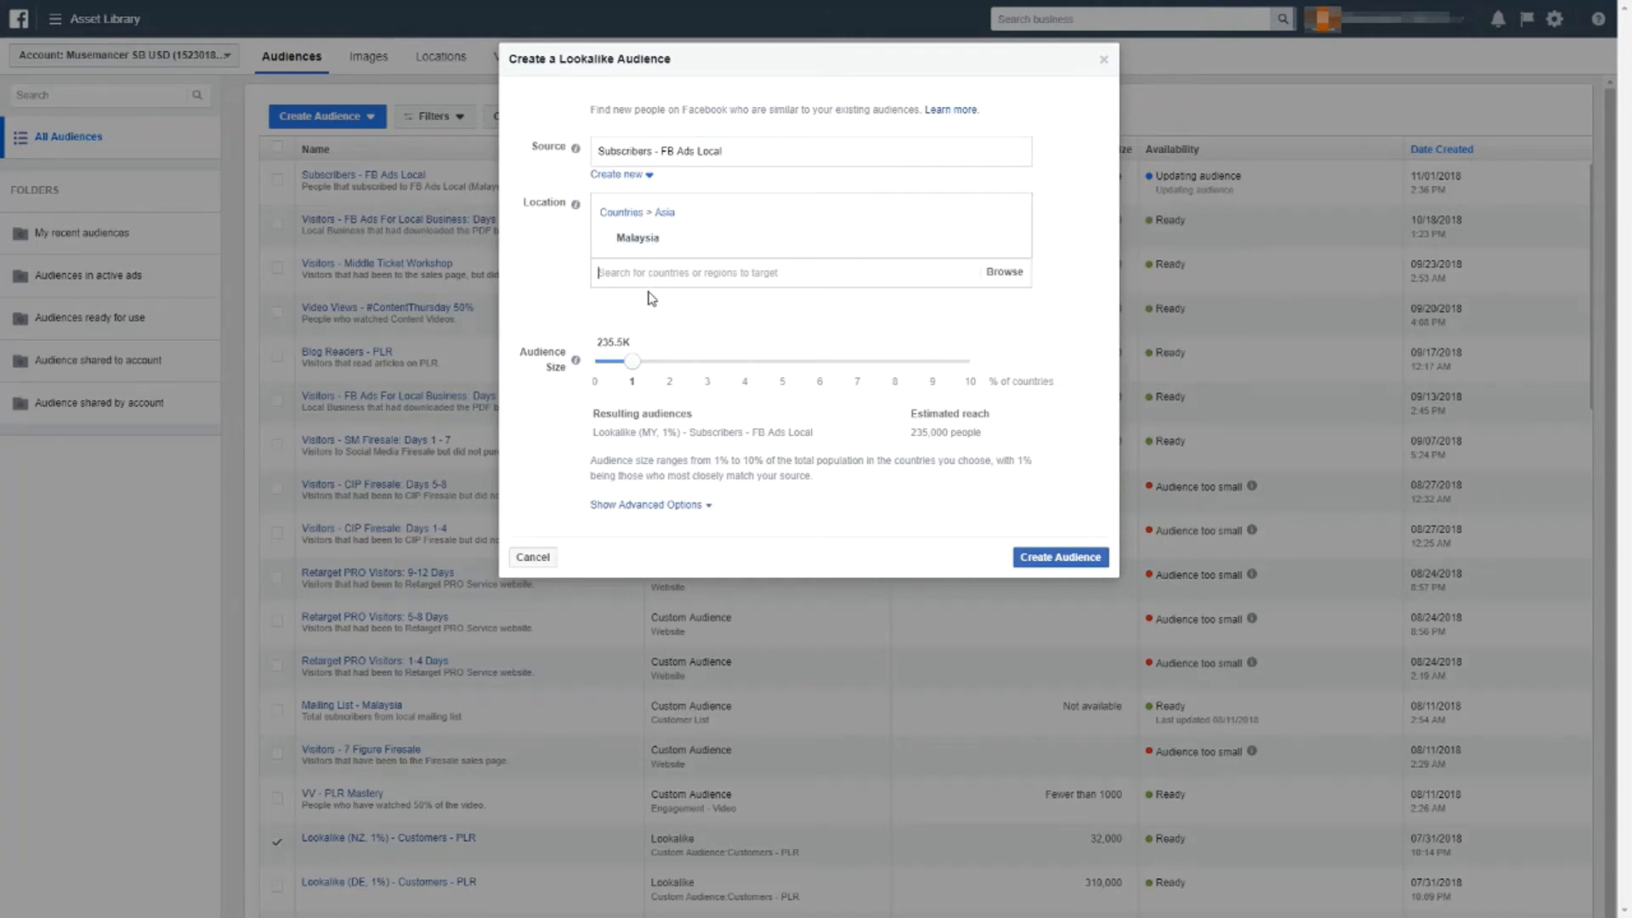
{"action": "type", "text": "united s"}
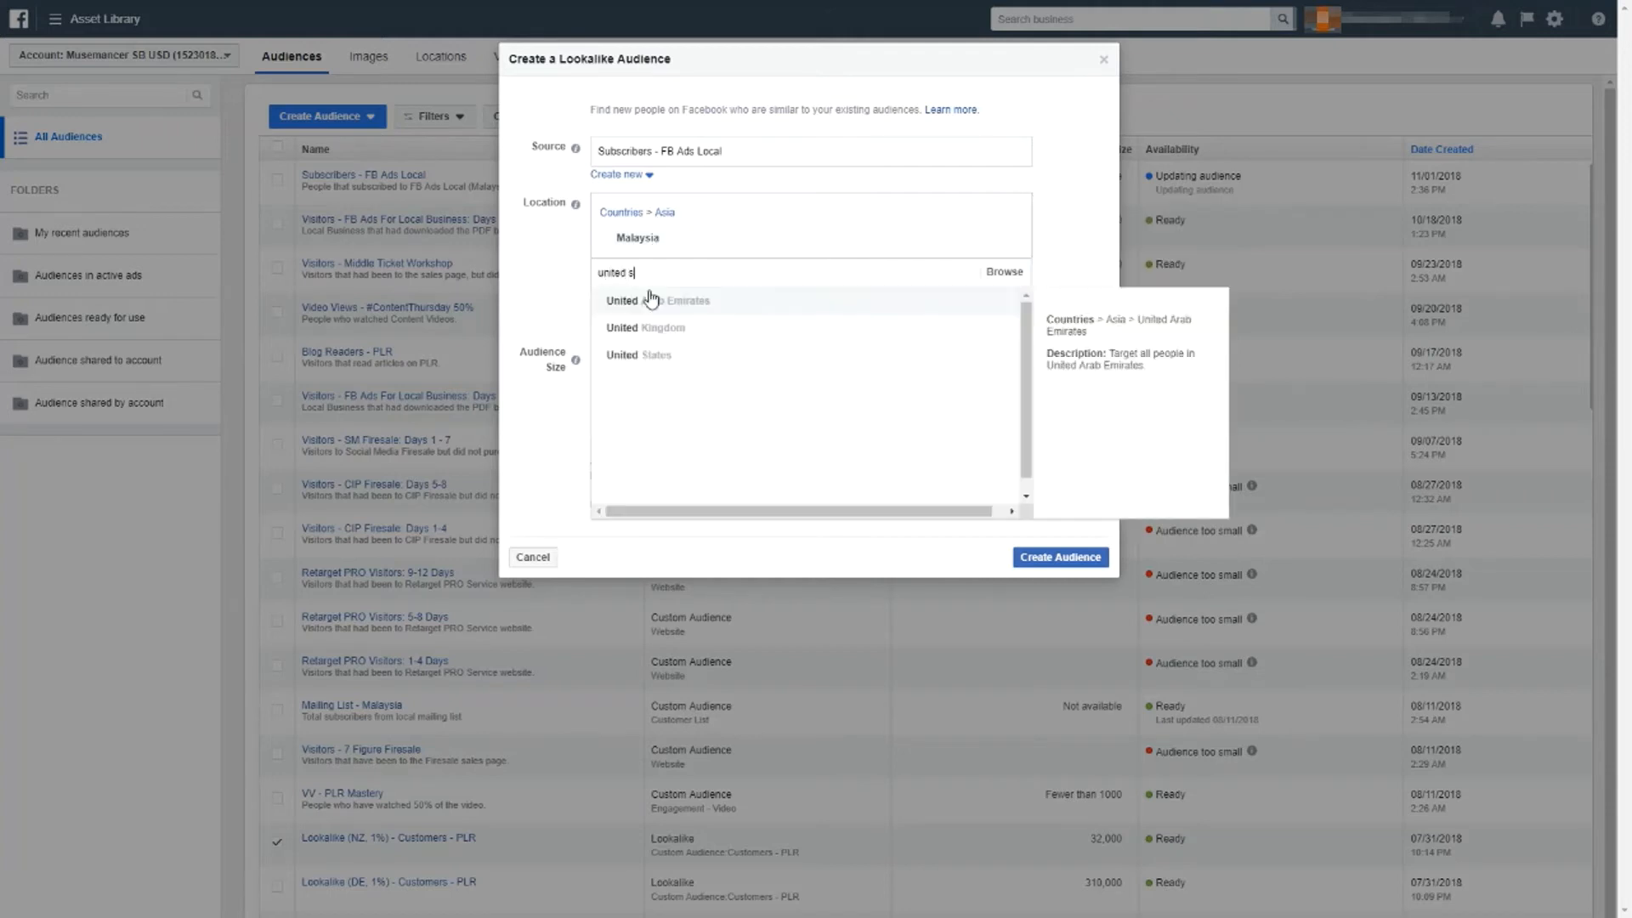
{"action": "left_click", "coordinate": [666, 304]}
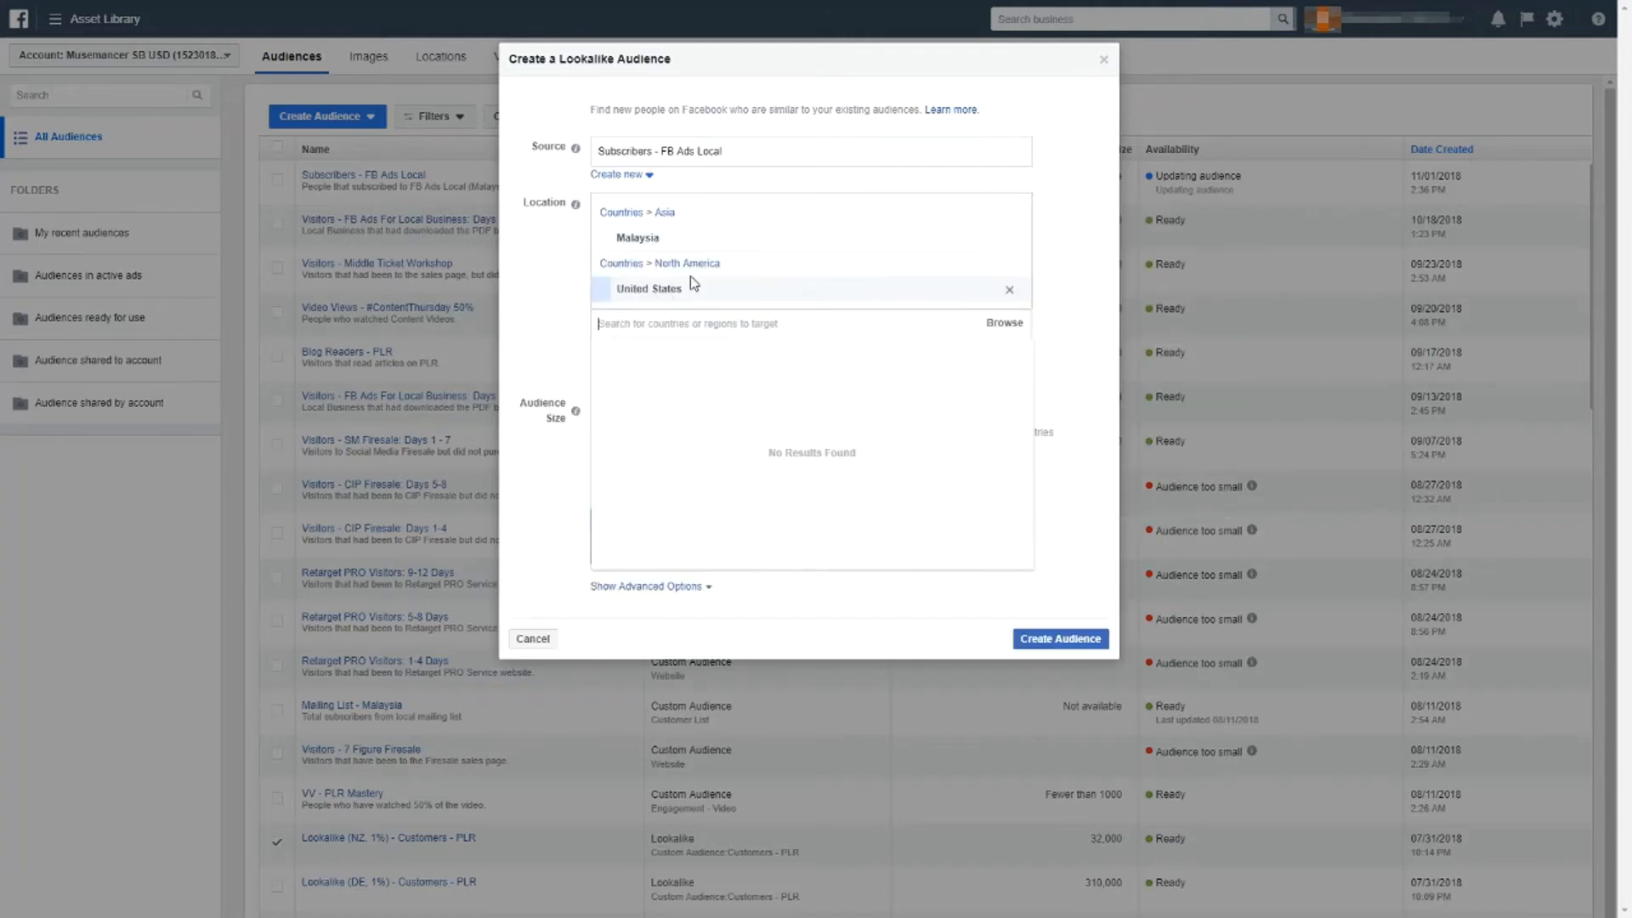
{"action": "left_click", "coordinate": [567, 288]}
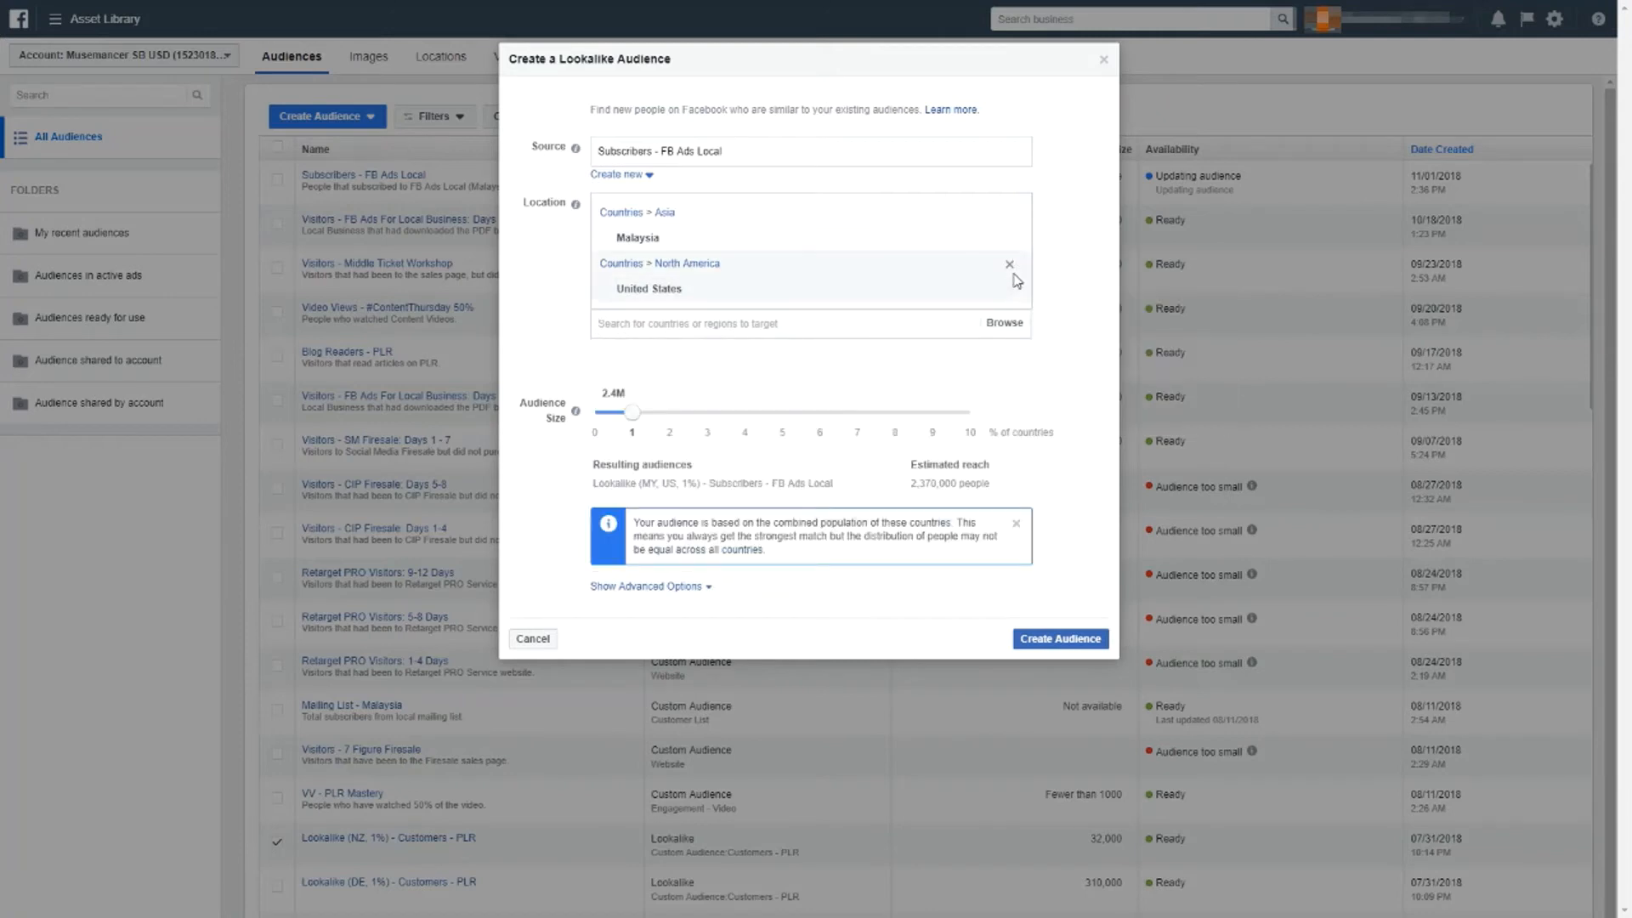
{"action": "left_click", "coordinate": [1010, 266]}
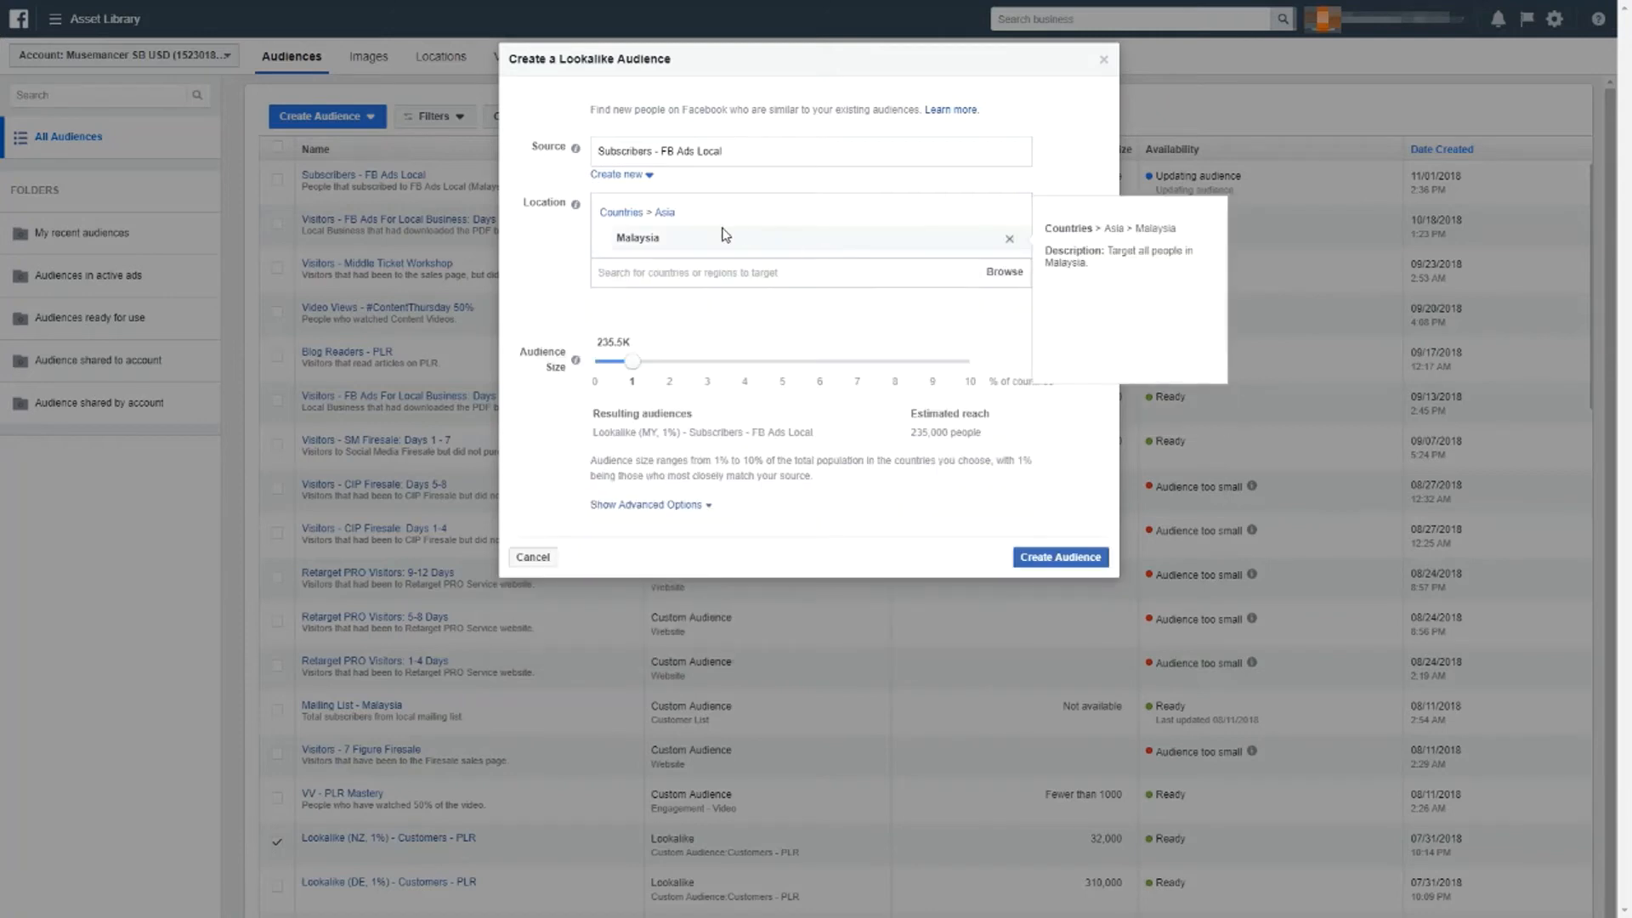
Try an audience size of 10% of the country's population and return it to 1%.
{"action": "mouse_move", "coordinate": [575, 364]}
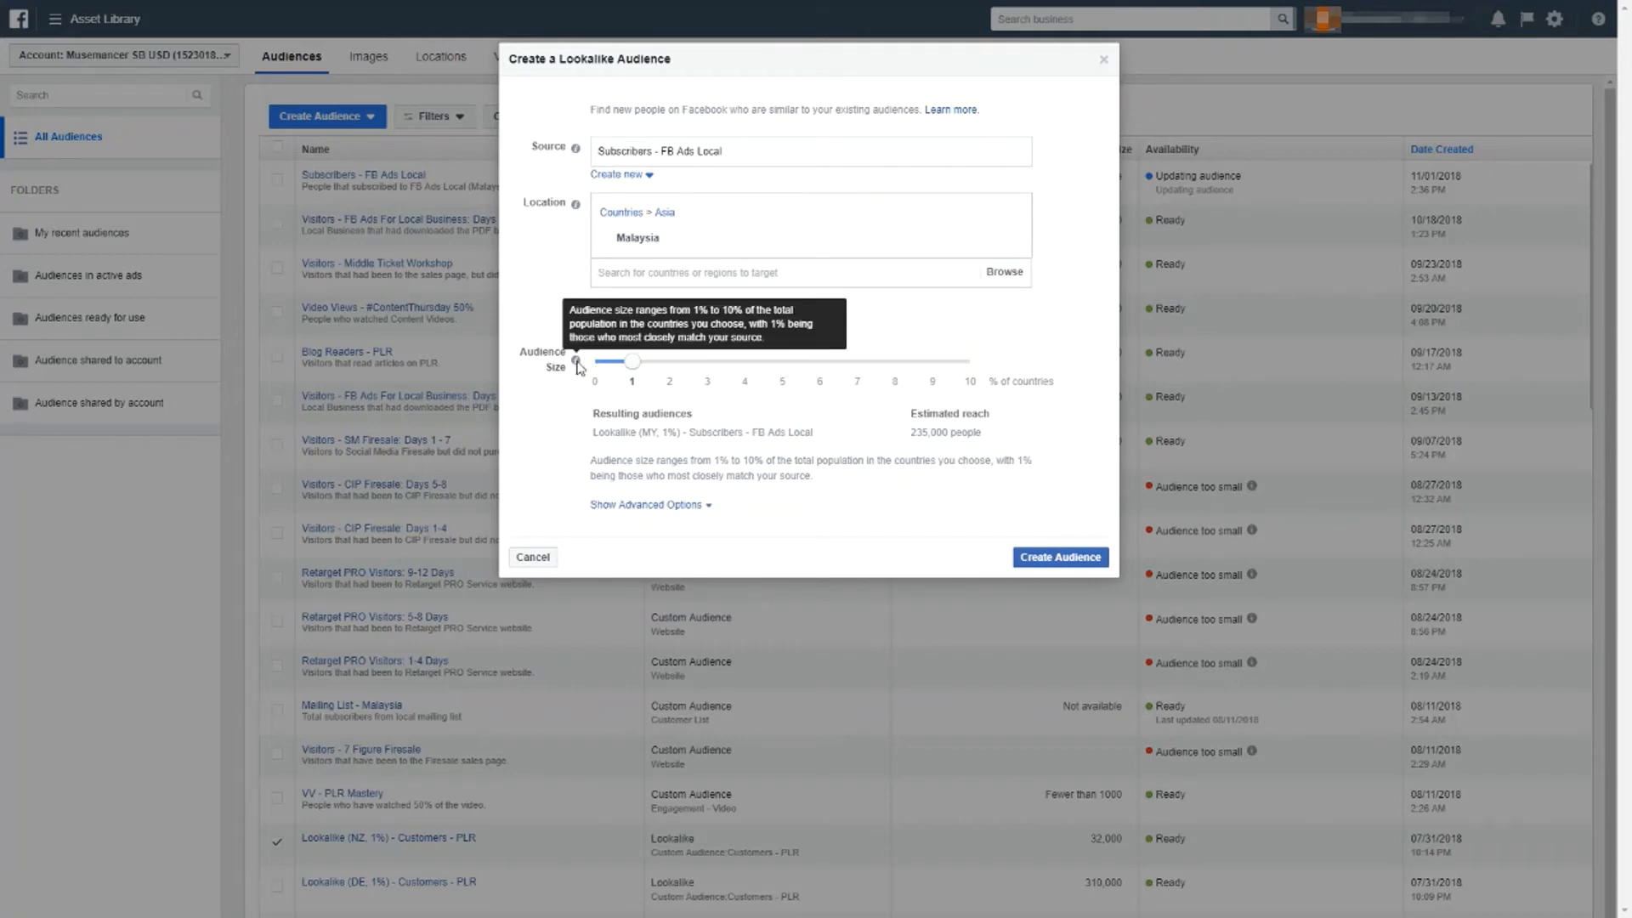
{"action": "left_click_drag", "start_coordinate": [632, 361], "coordinate": [985, 385]}
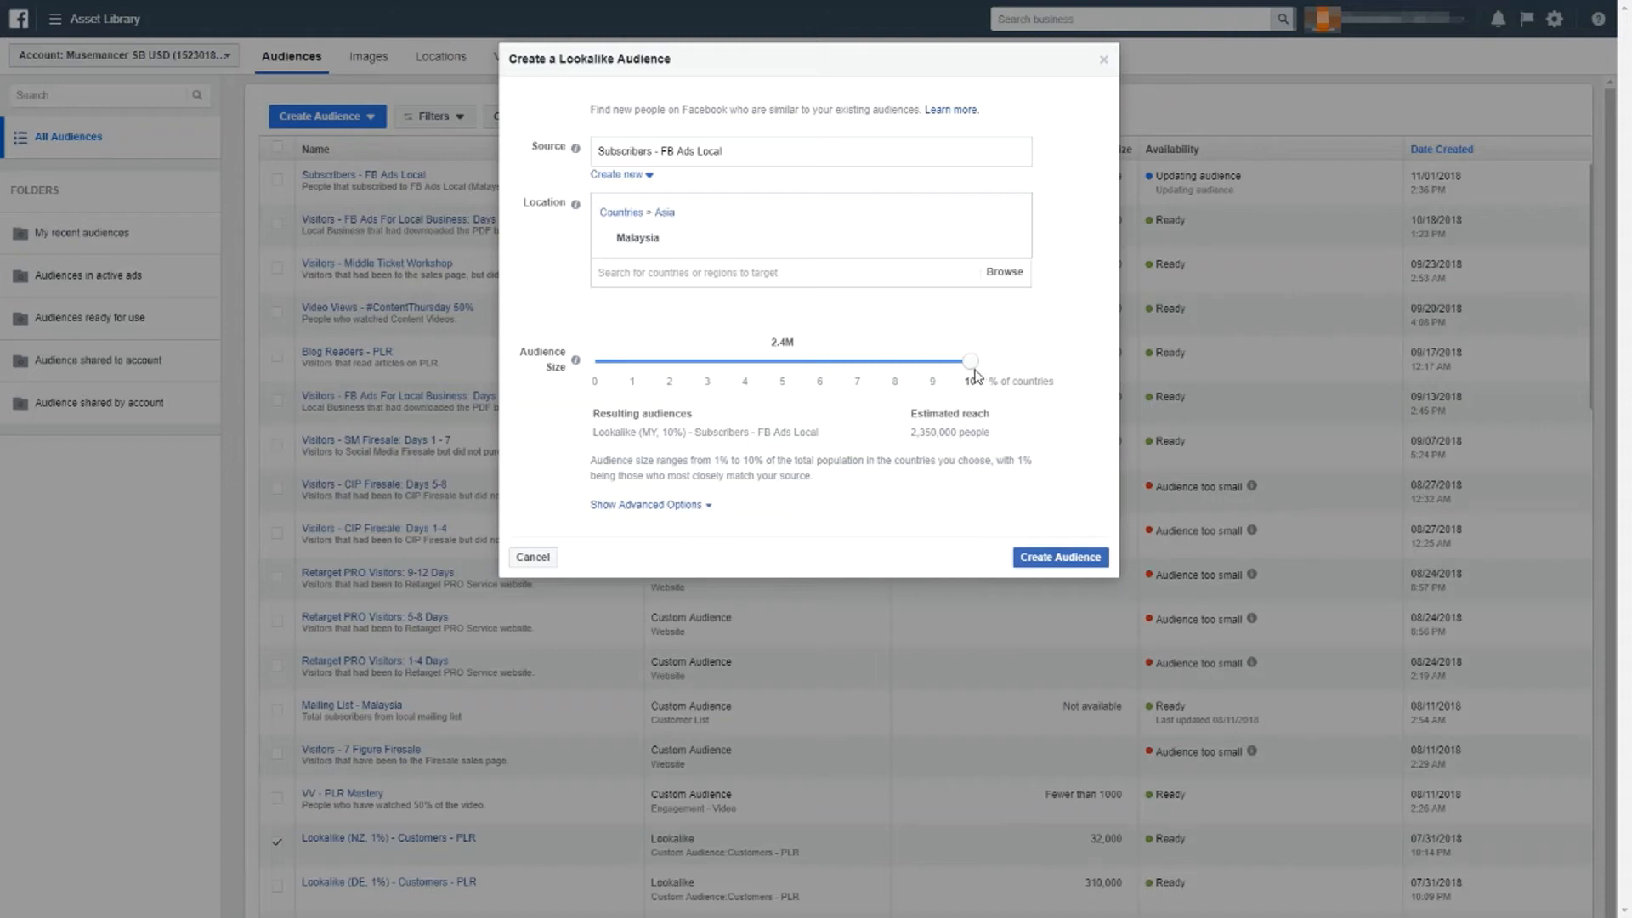
{"action": "left_click_drag", "start_coordinate": [974, 375], "coordinate": [630, 387]}
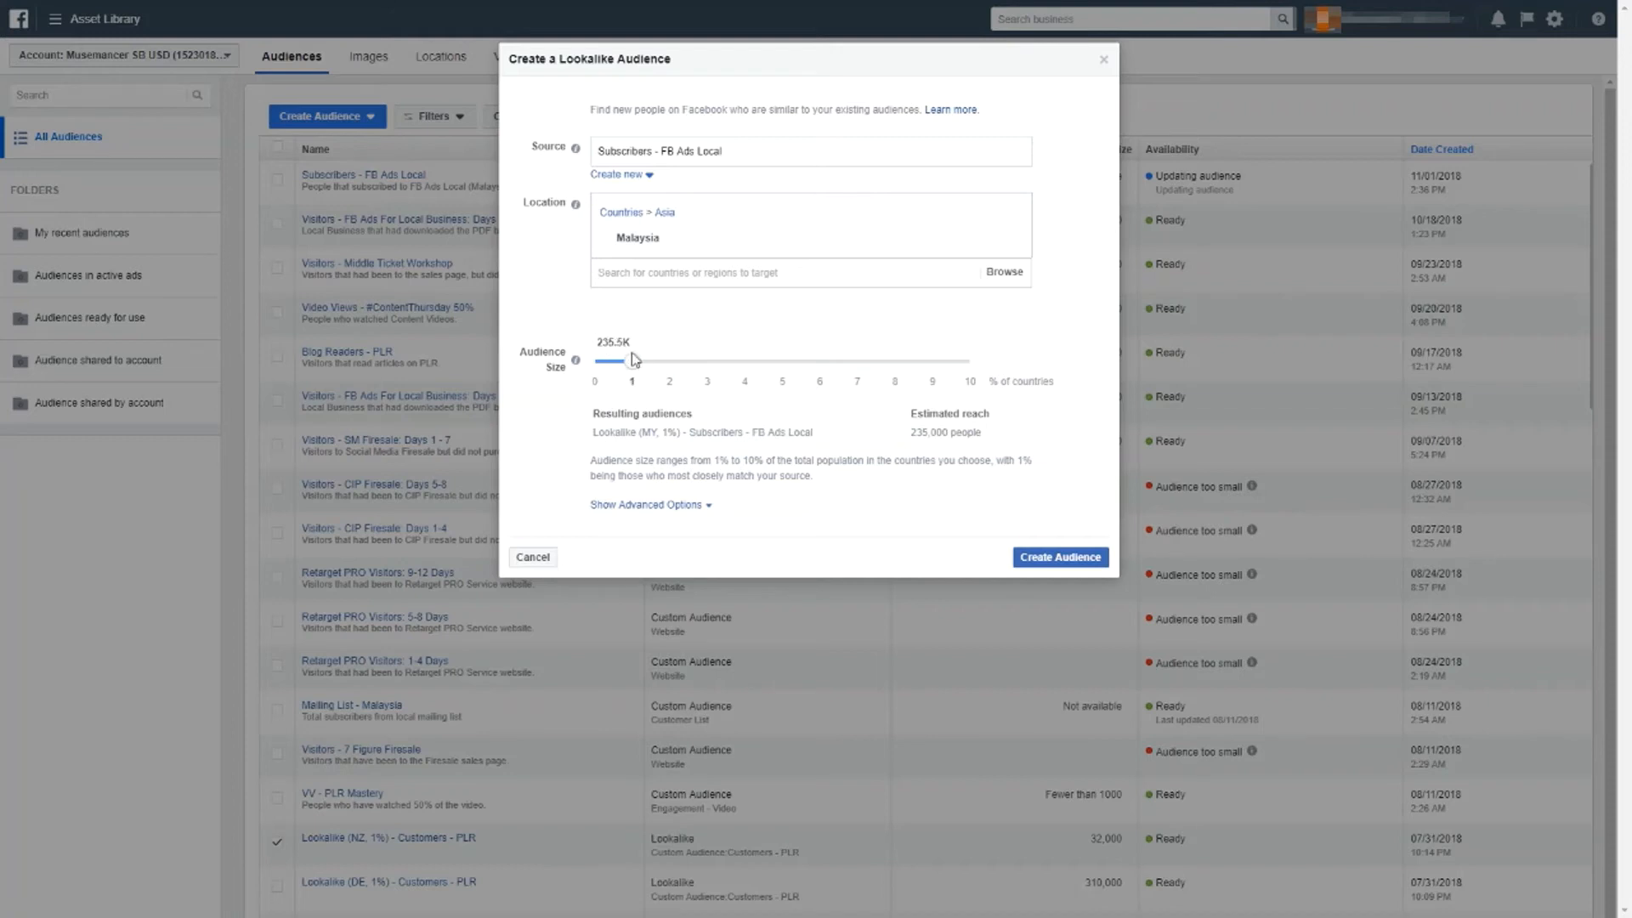
{"action": "mouse_move", "coordinate": [631, 361]}
{"action": "left_mouse_down"}
{"action": "mouse_move", "coordinate": [995, 379]}
{"action": "mouse_move", "coordinate": [633, 367]}
{"action": "left_mouse_up"}
Set the number of audiences to 1 in the advanced options, with the size at 1%, and create the lookalike audience.
{"action": "left_click", "coordinate": [677, 506]}
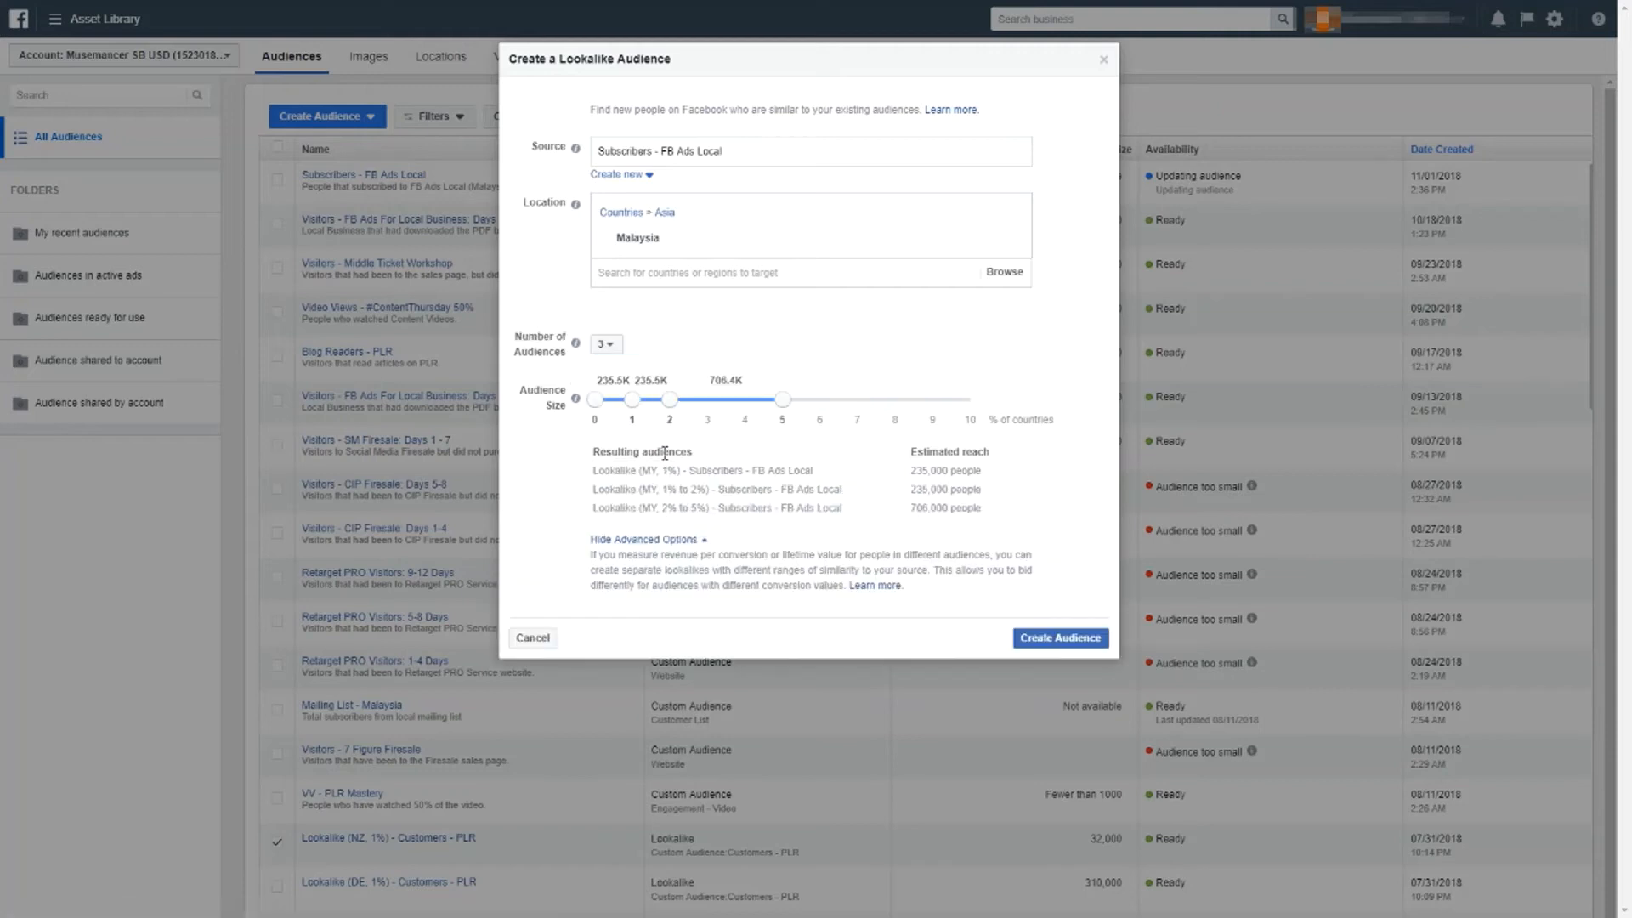
{"action": "left_click_drag", "start_coordinate": [780, 401], "coordinate": [669, 406]}
{"action": "left_click", "coordinate": [606, 343]}
{"action": "left_click", "coordinate": [607, 367]}
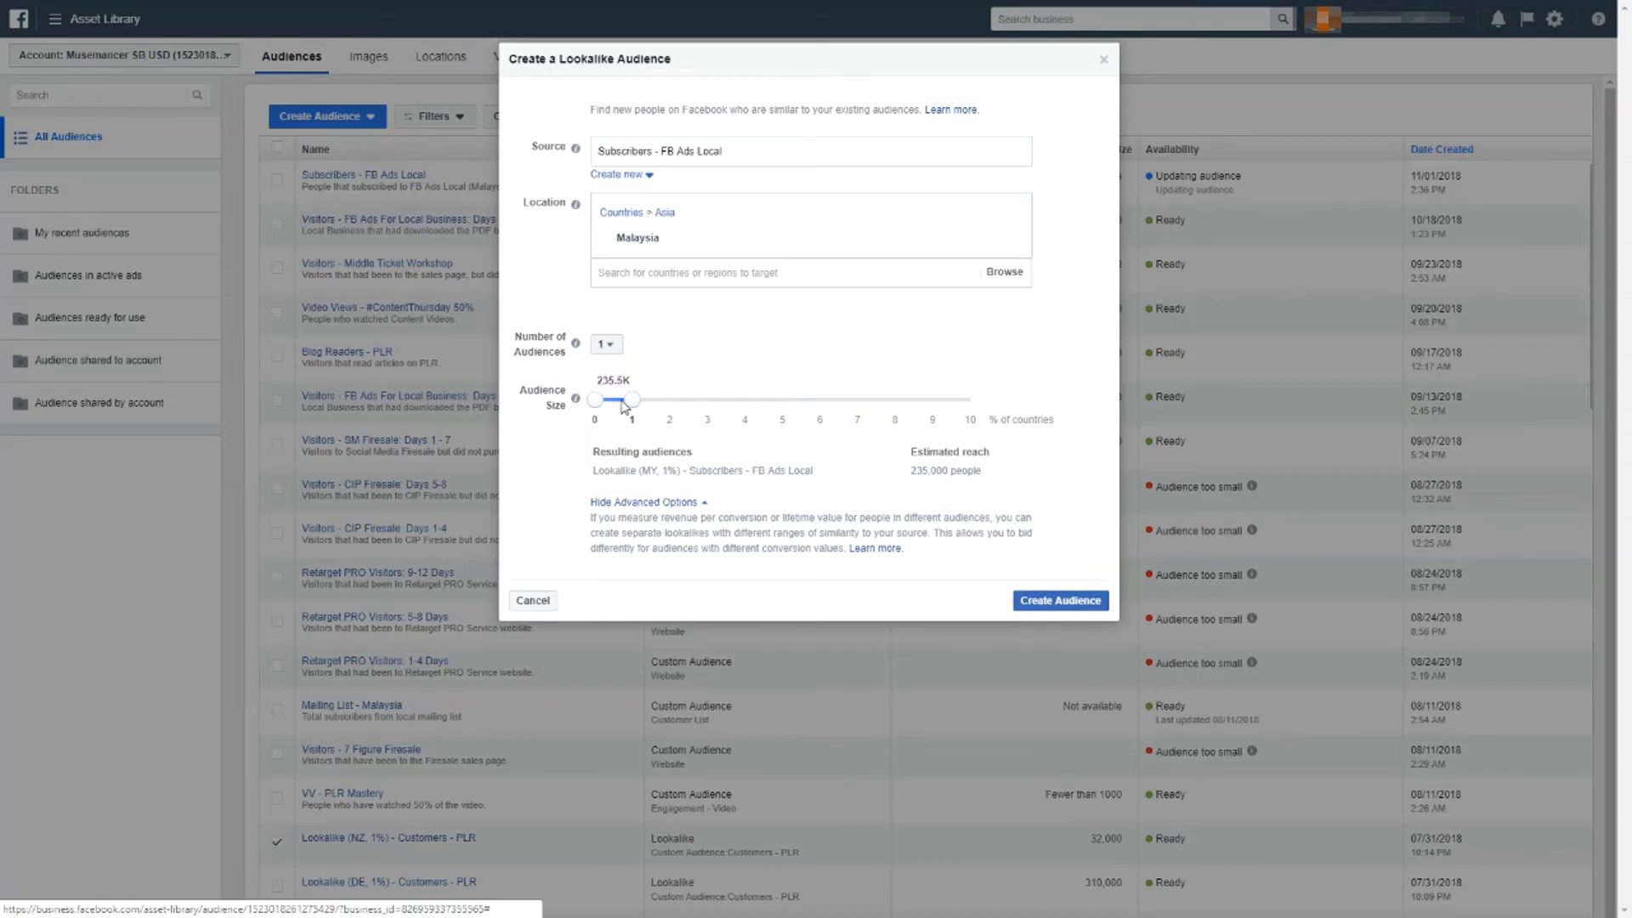
{"action": "mouse_move", "coordinate": [632, 400]}
{"action": "left_mouse_down"}
{"action": "mouse_move", "coordinate": [670, 399]}
{"action": "mouse_move", "coordinate": [636, 403]}
{"action": "left_mouse_up"}
{"action": "left_click", "coordinate": [1044, 603]}
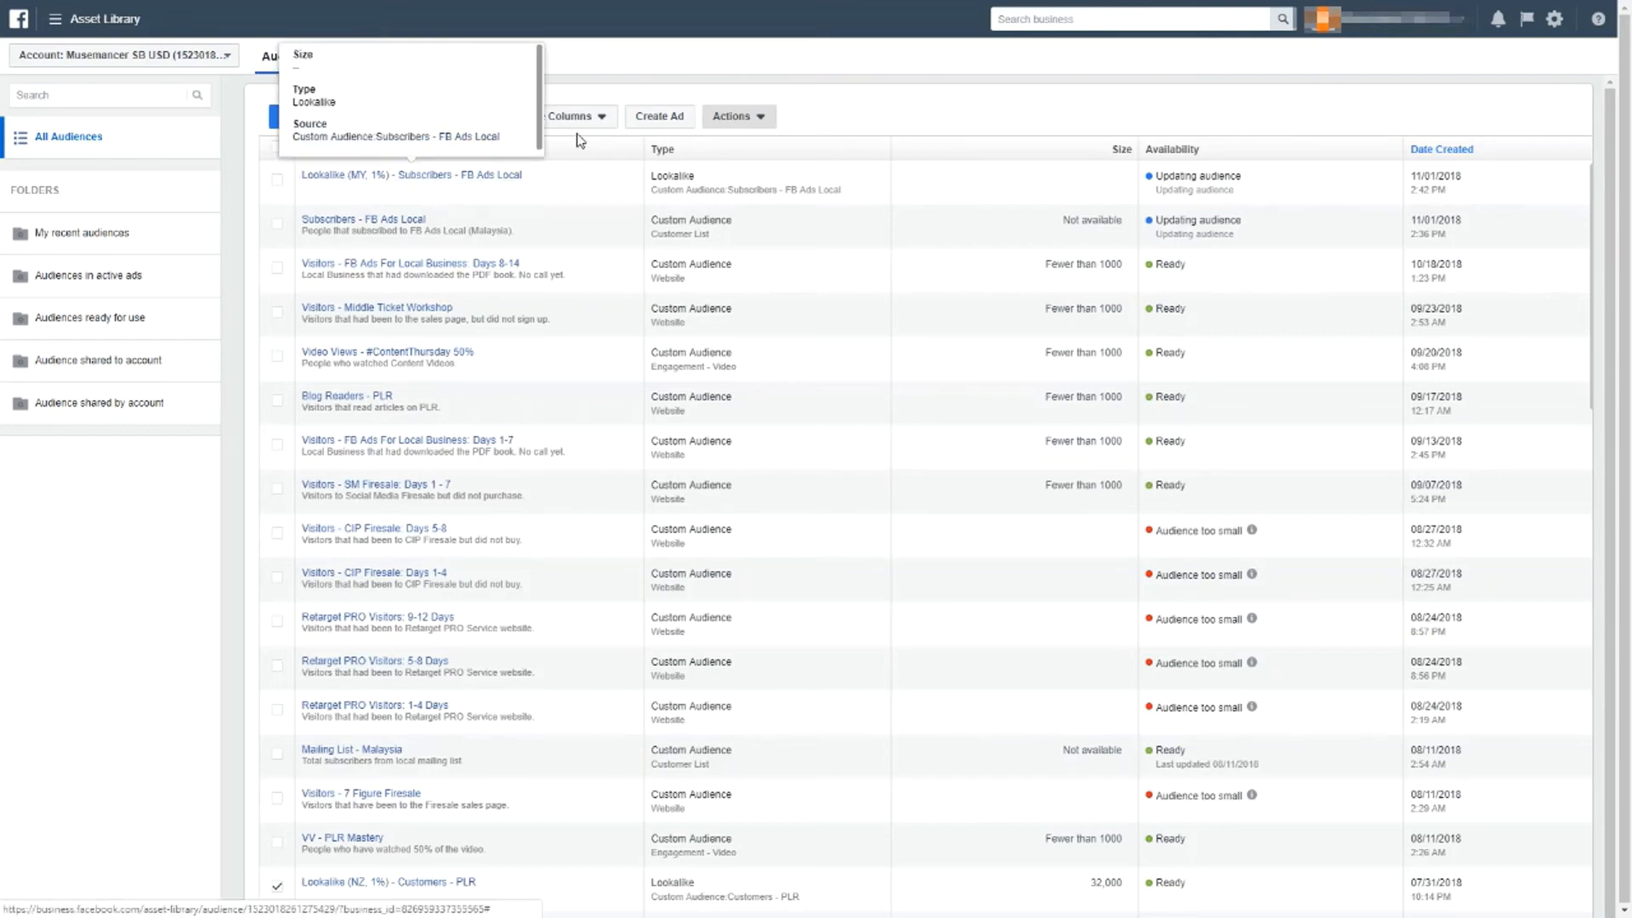
{"action": "left_click", "coordinate": [275, 118]}
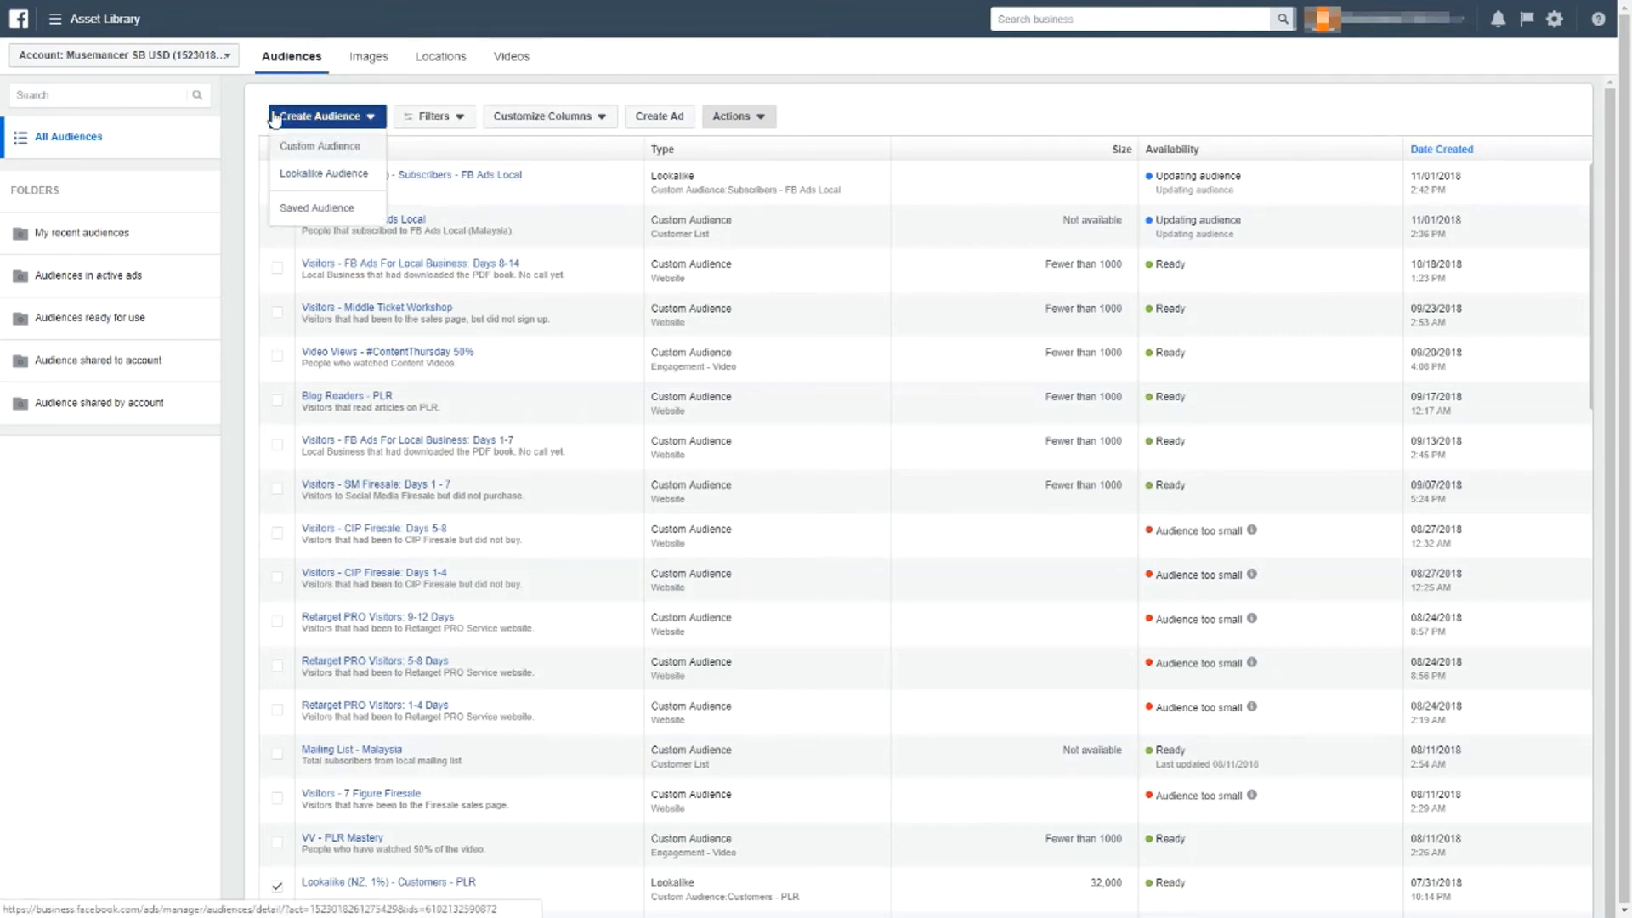
{"action": "left_click", "coordinate": [315, 156]}
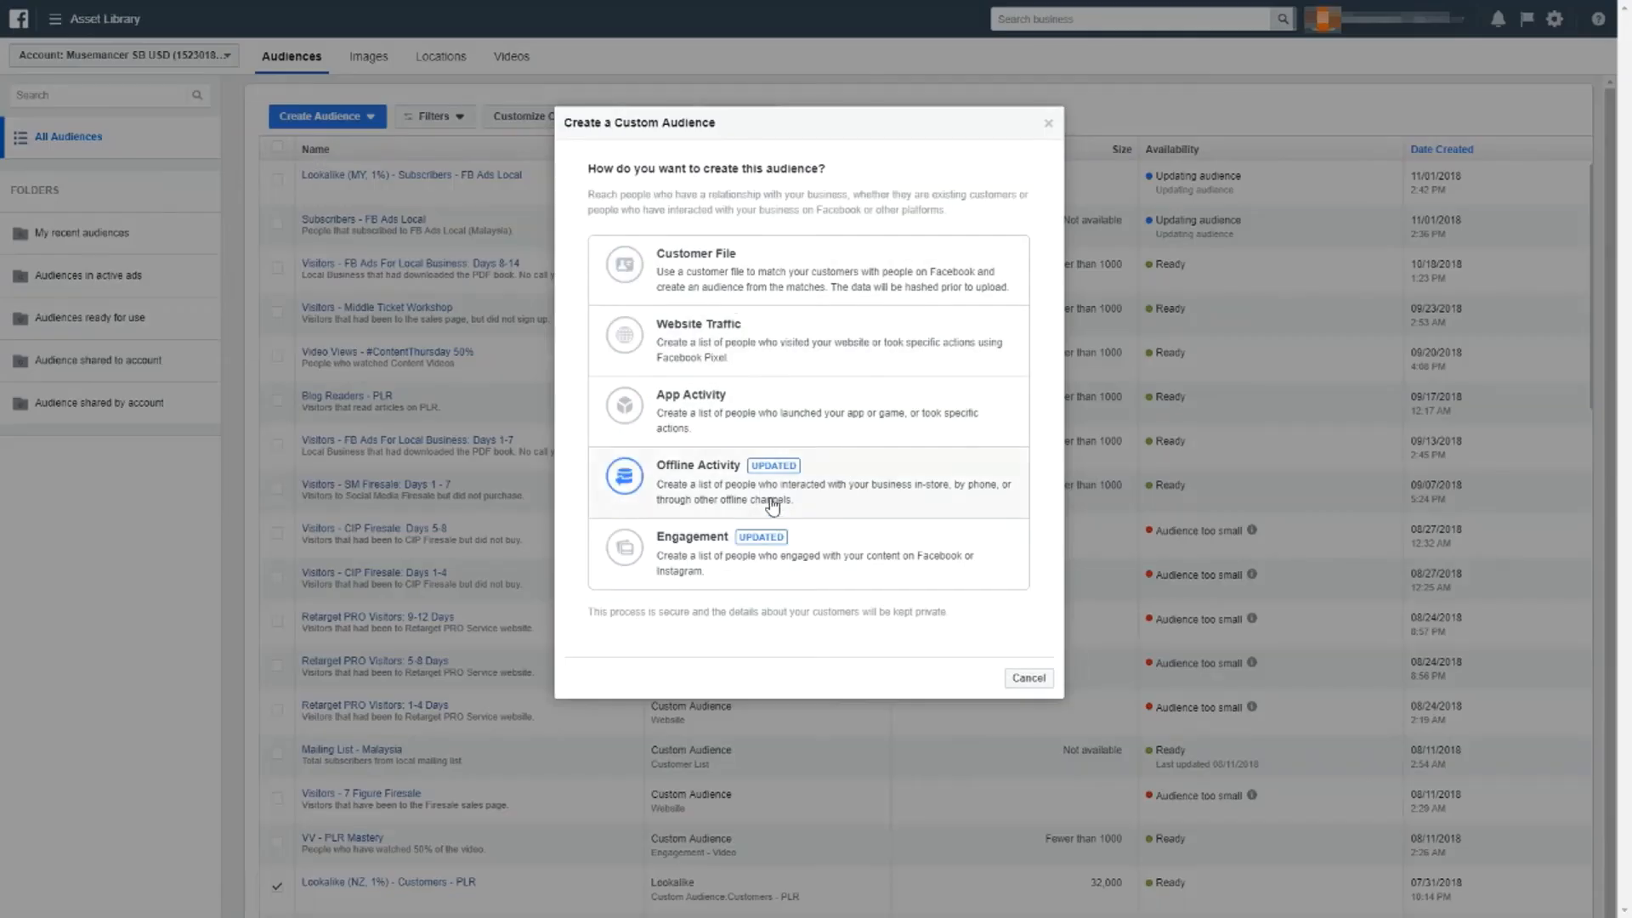
{"action": "left_click", "coordinate": [1024, 679]}
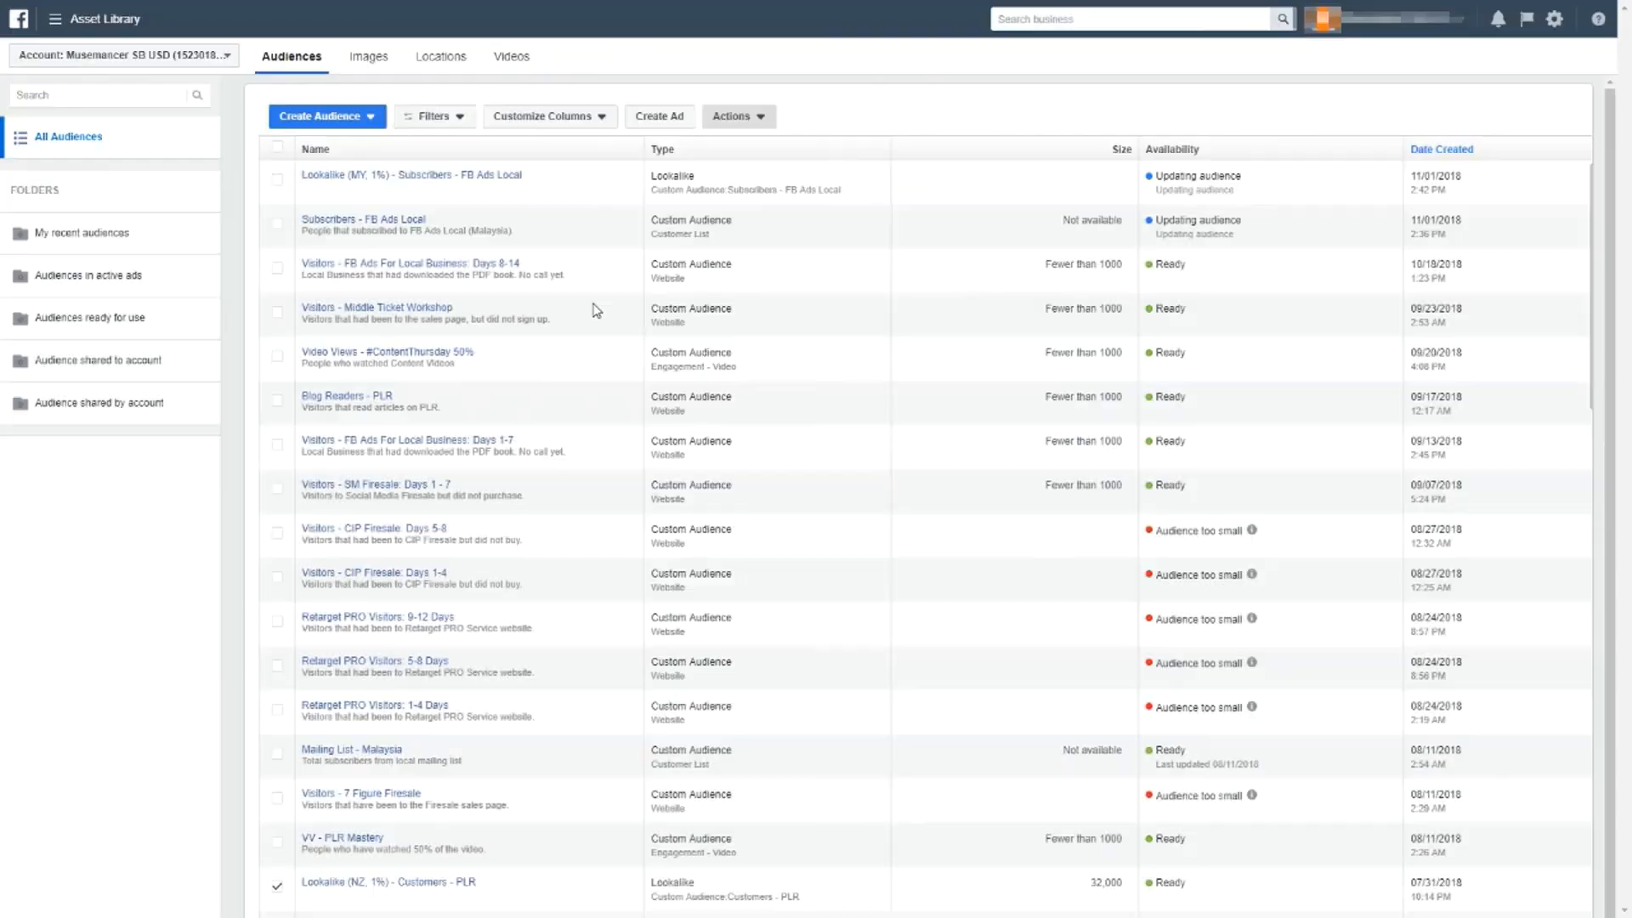
Start a new lookalike audience with the Subscribers - FB Ads Local custom audience as its source.
{"action": "left_click", "coordinate": [293, 119]}
{"action": "left_click", "coordinate": [312, 175]}
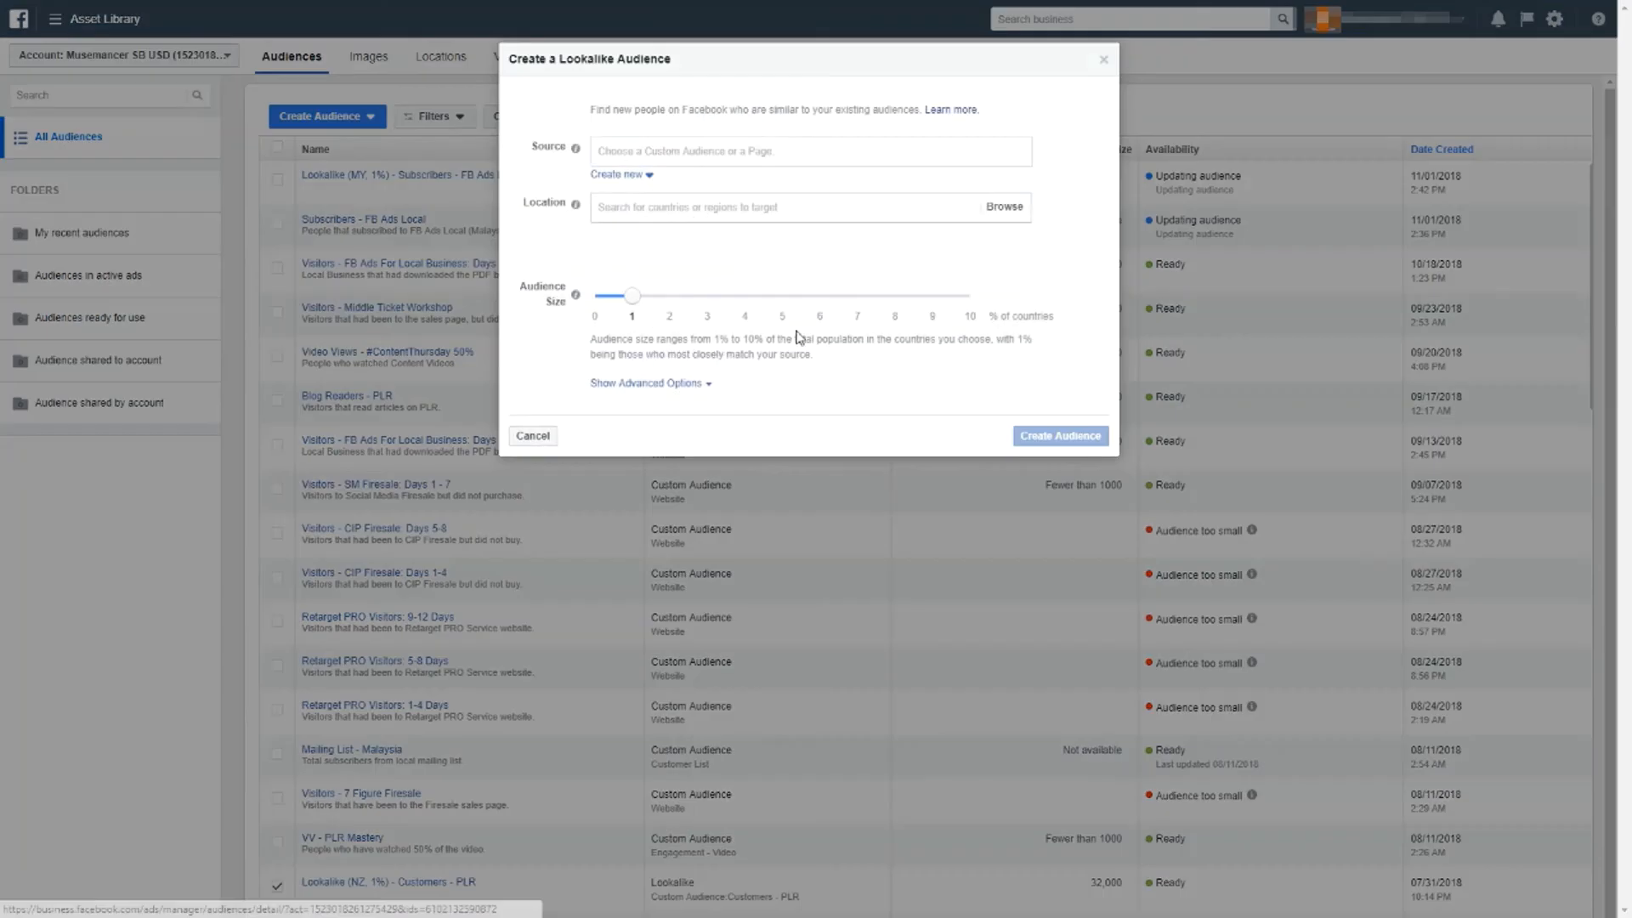
{"action": "left_click", "coordinate": [655, 157]}
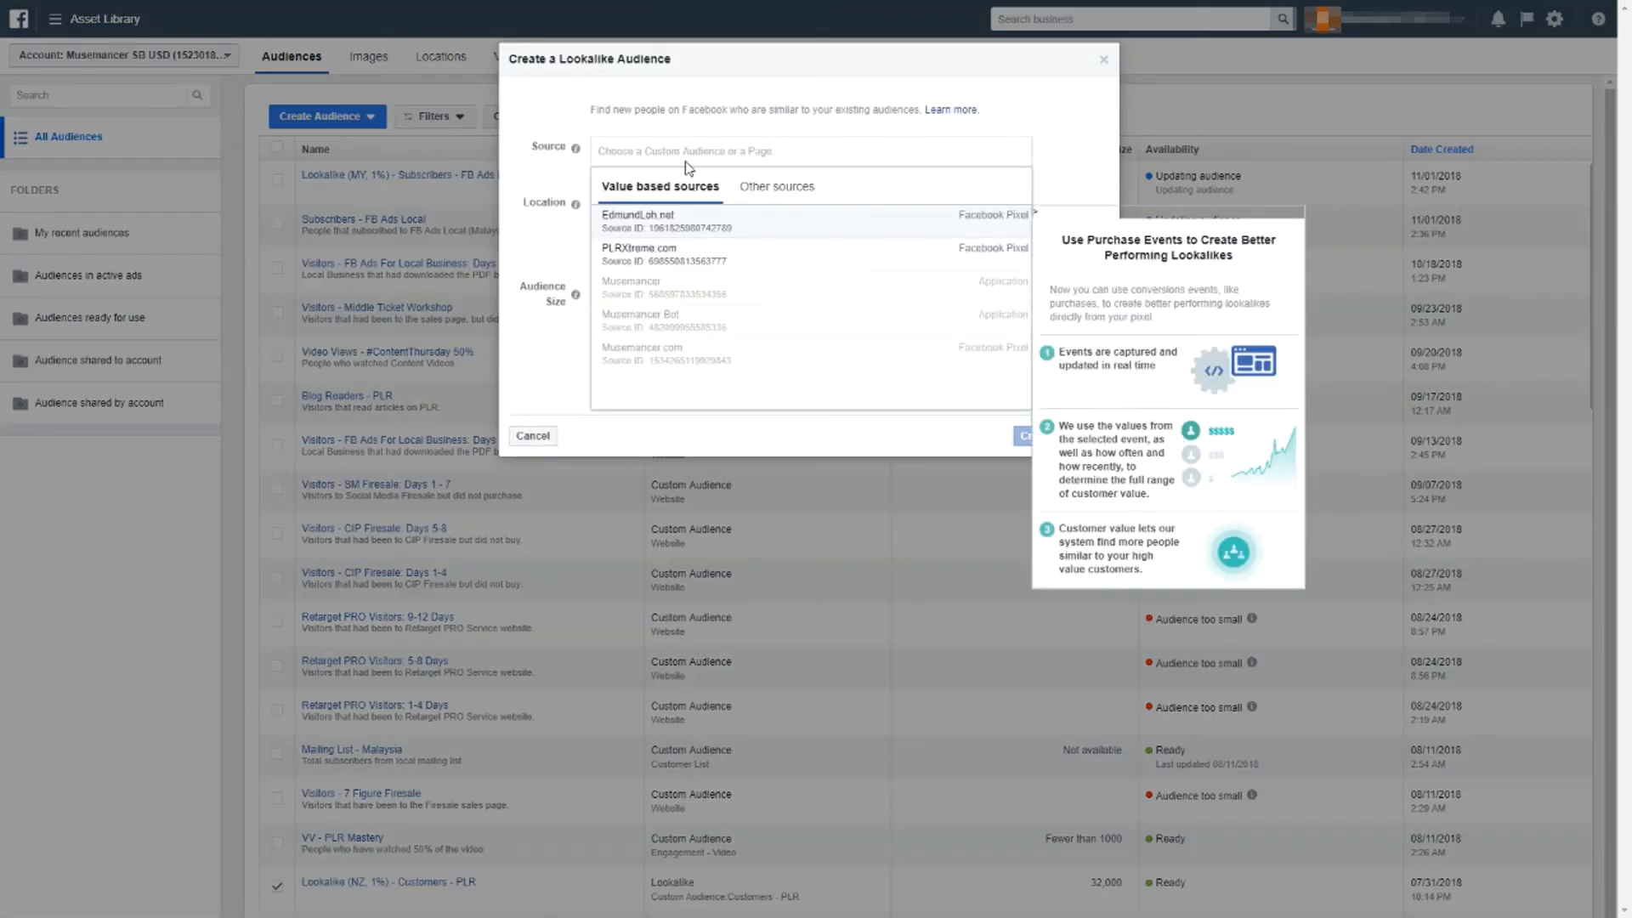
{"action": "left_click", "coordinate": [752, 195]}
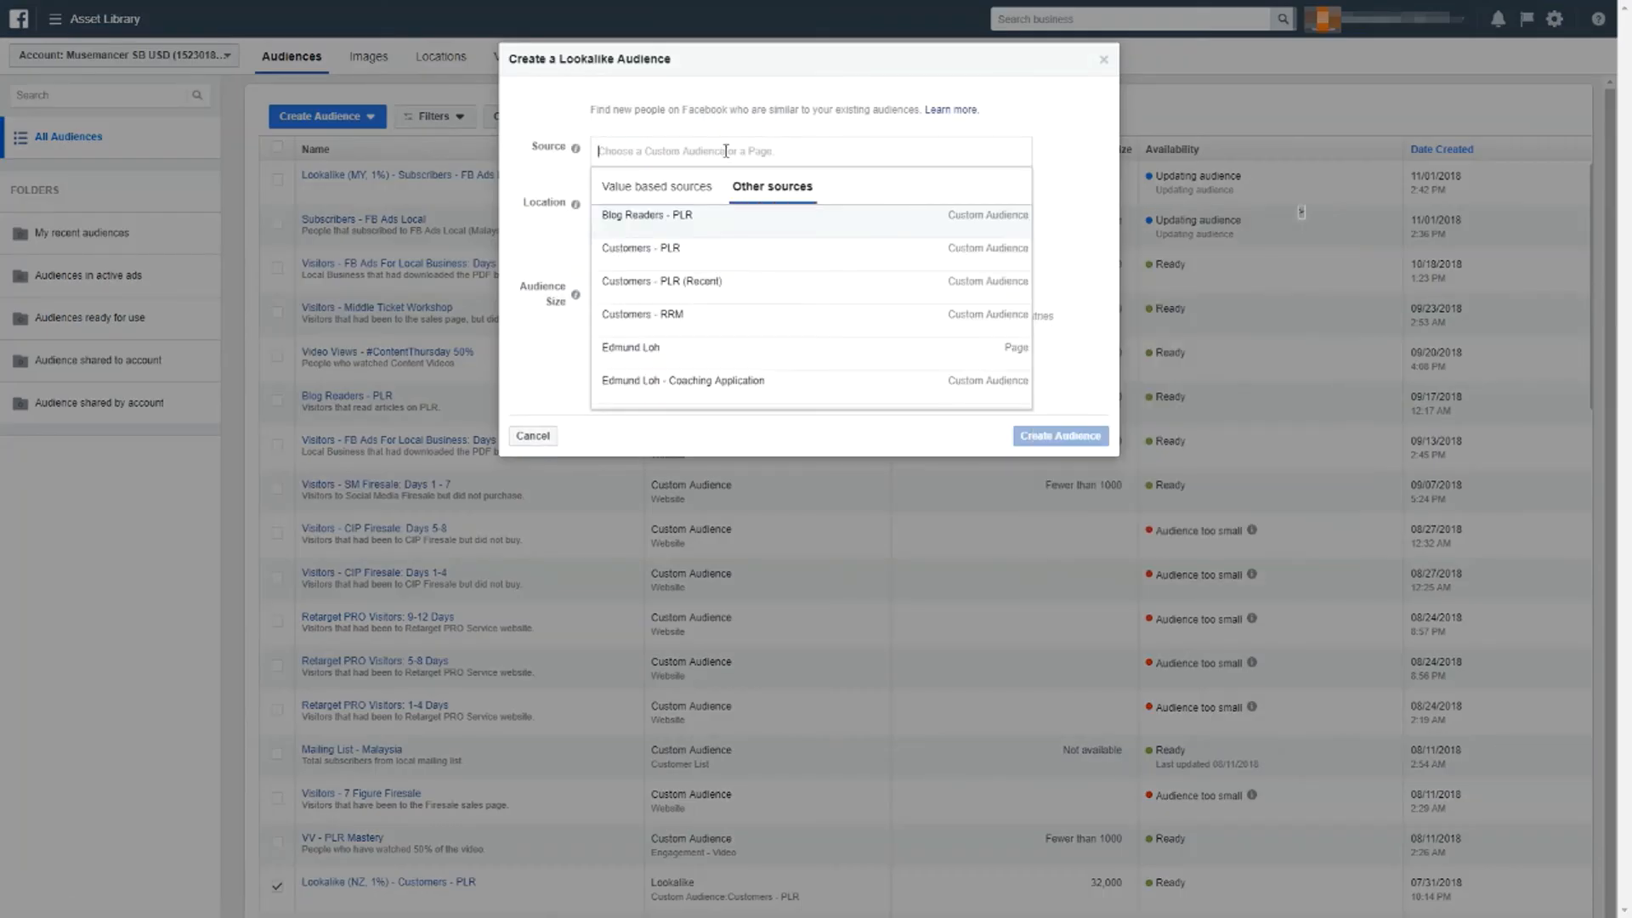
{"action": "type", "text": "subsc"}
{"action": "left_click", "coordinate": [708, 215]}
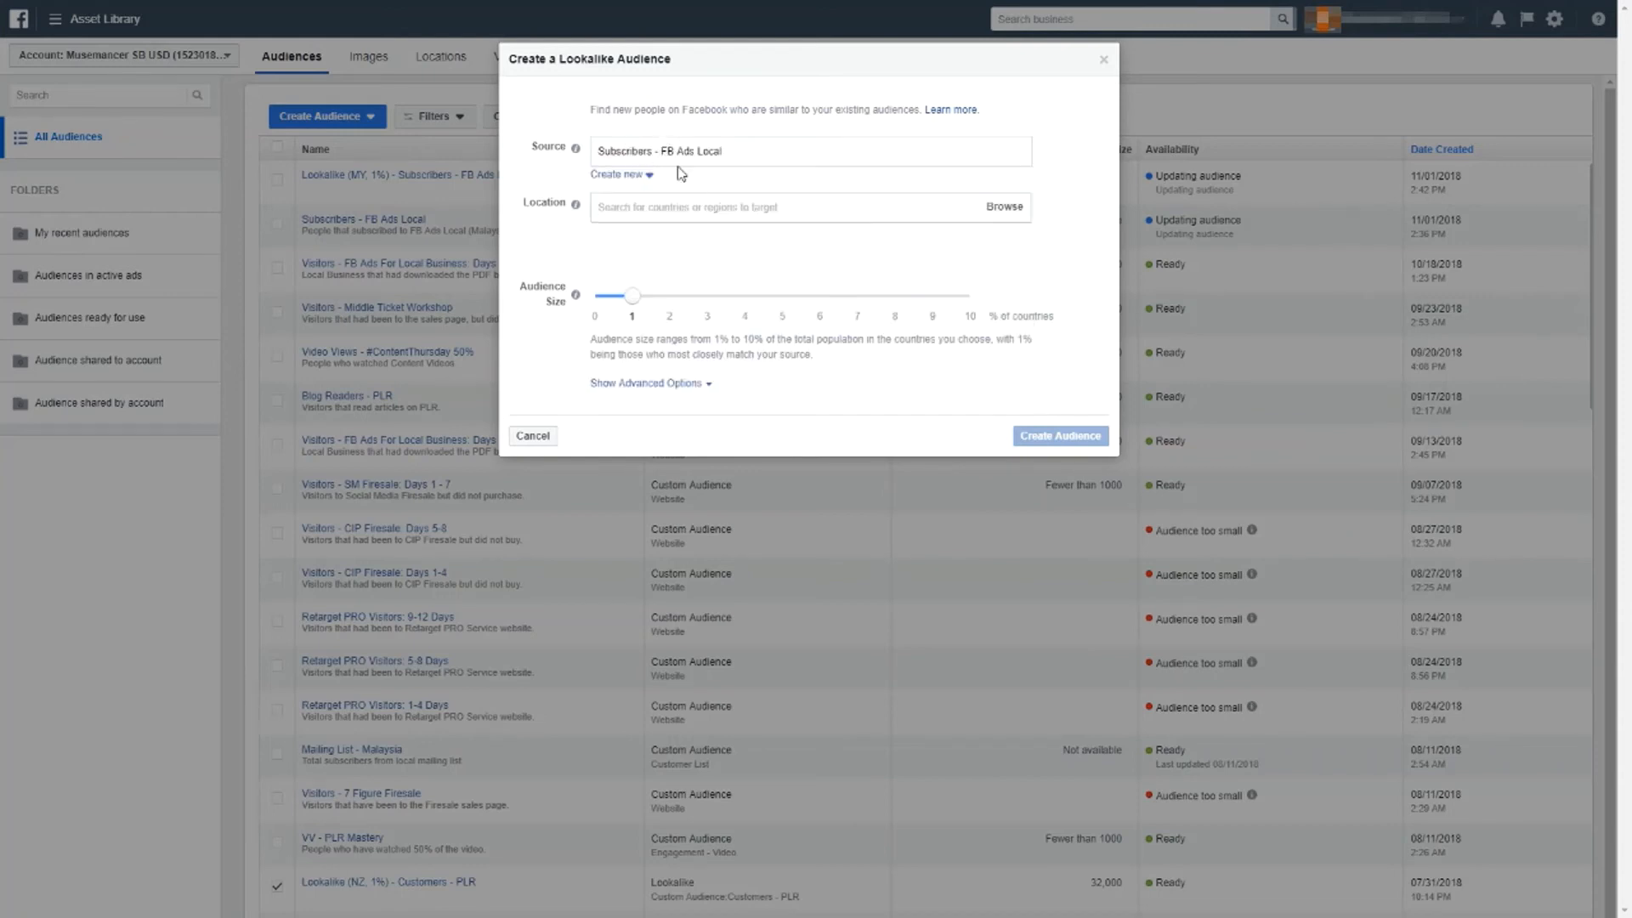
Set Malaysia as the target location of the new lookalike audience.
{"action": "left_click", "coordinate": [665, 204]}
{"action": "type", "text": "malaysi"}
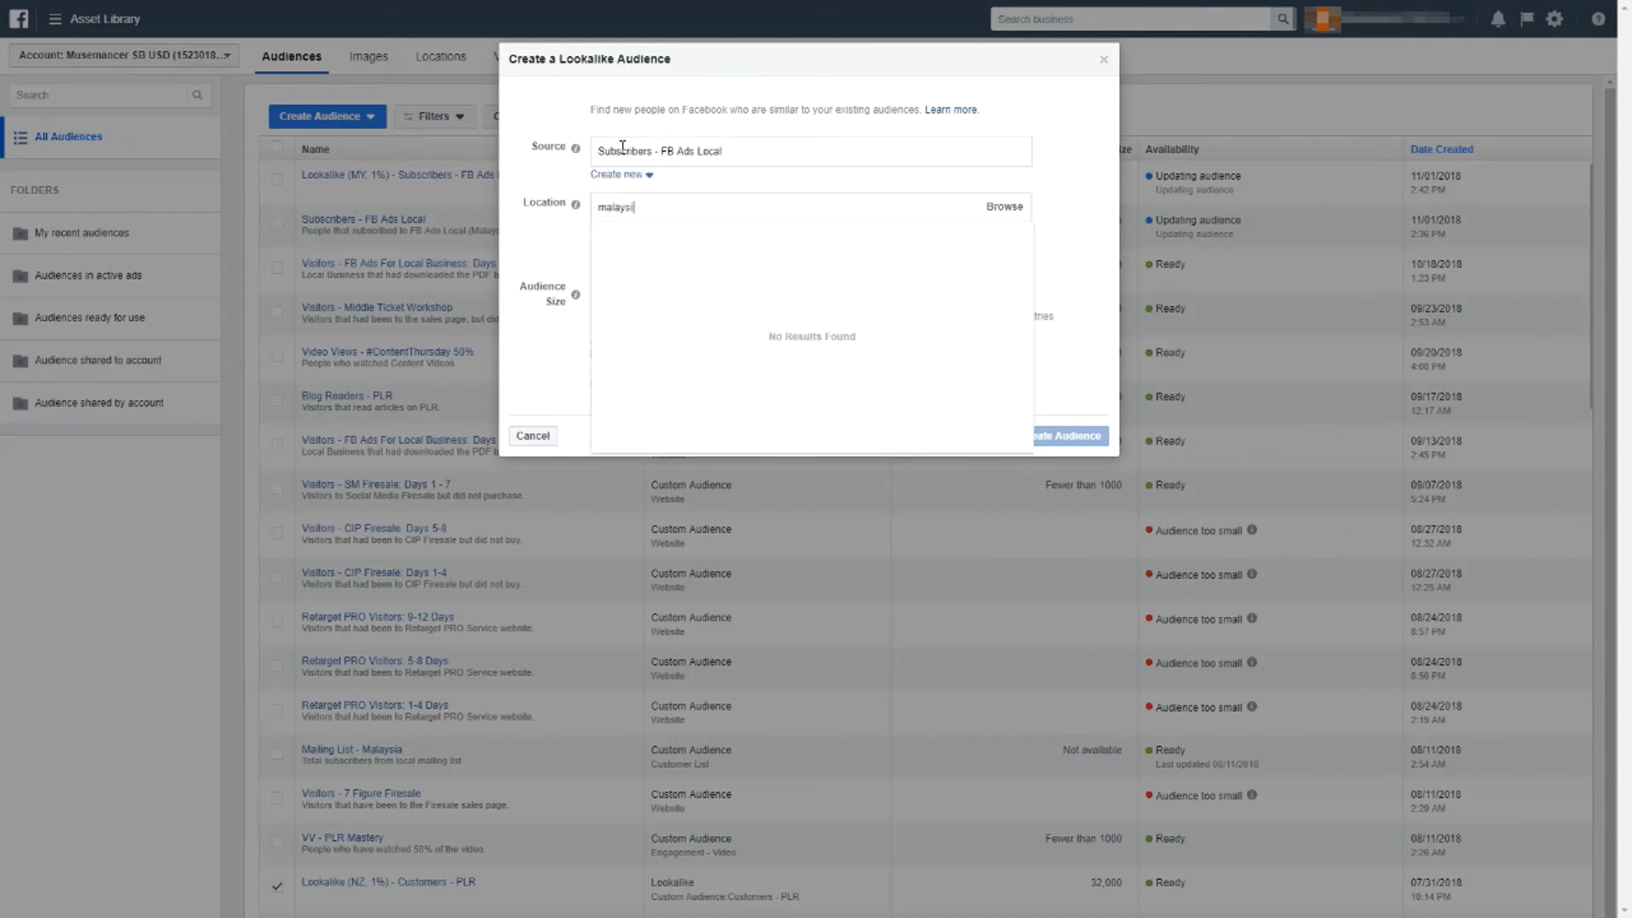
{"action": "type", "text": "a"}
{"action": "left_click", "coordinate": [686, 231]}
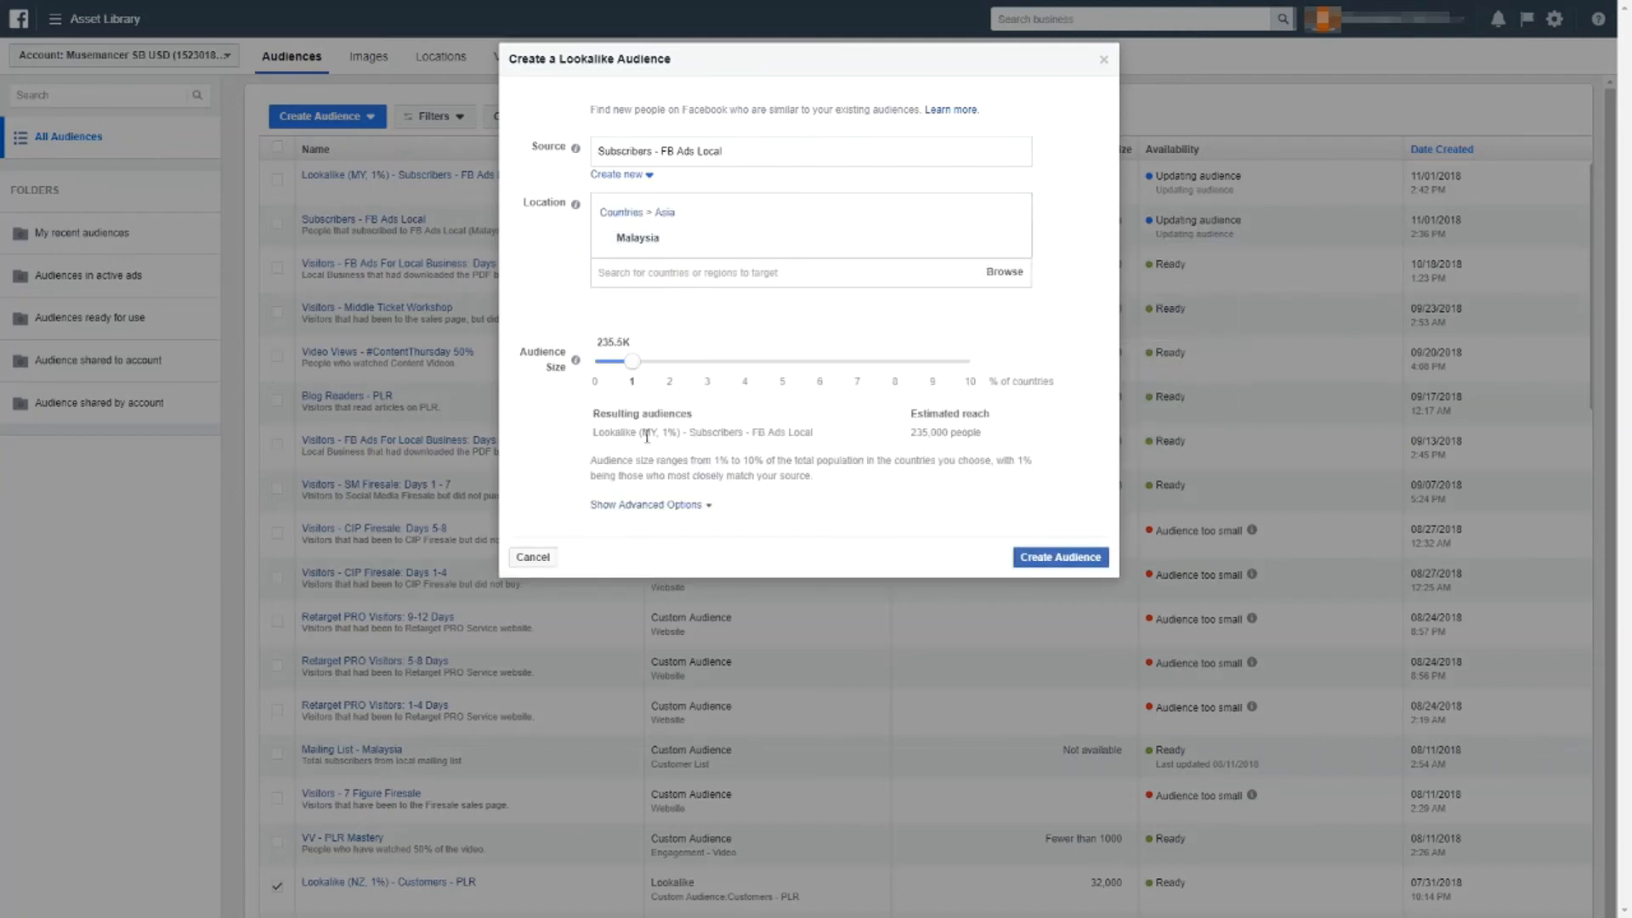
Set the number of audiences to 1 in the advanced options, with a 1% to 2% size range, and create the lookalike audience.
{"action": "left_click", "coordinate": [645, 505]}
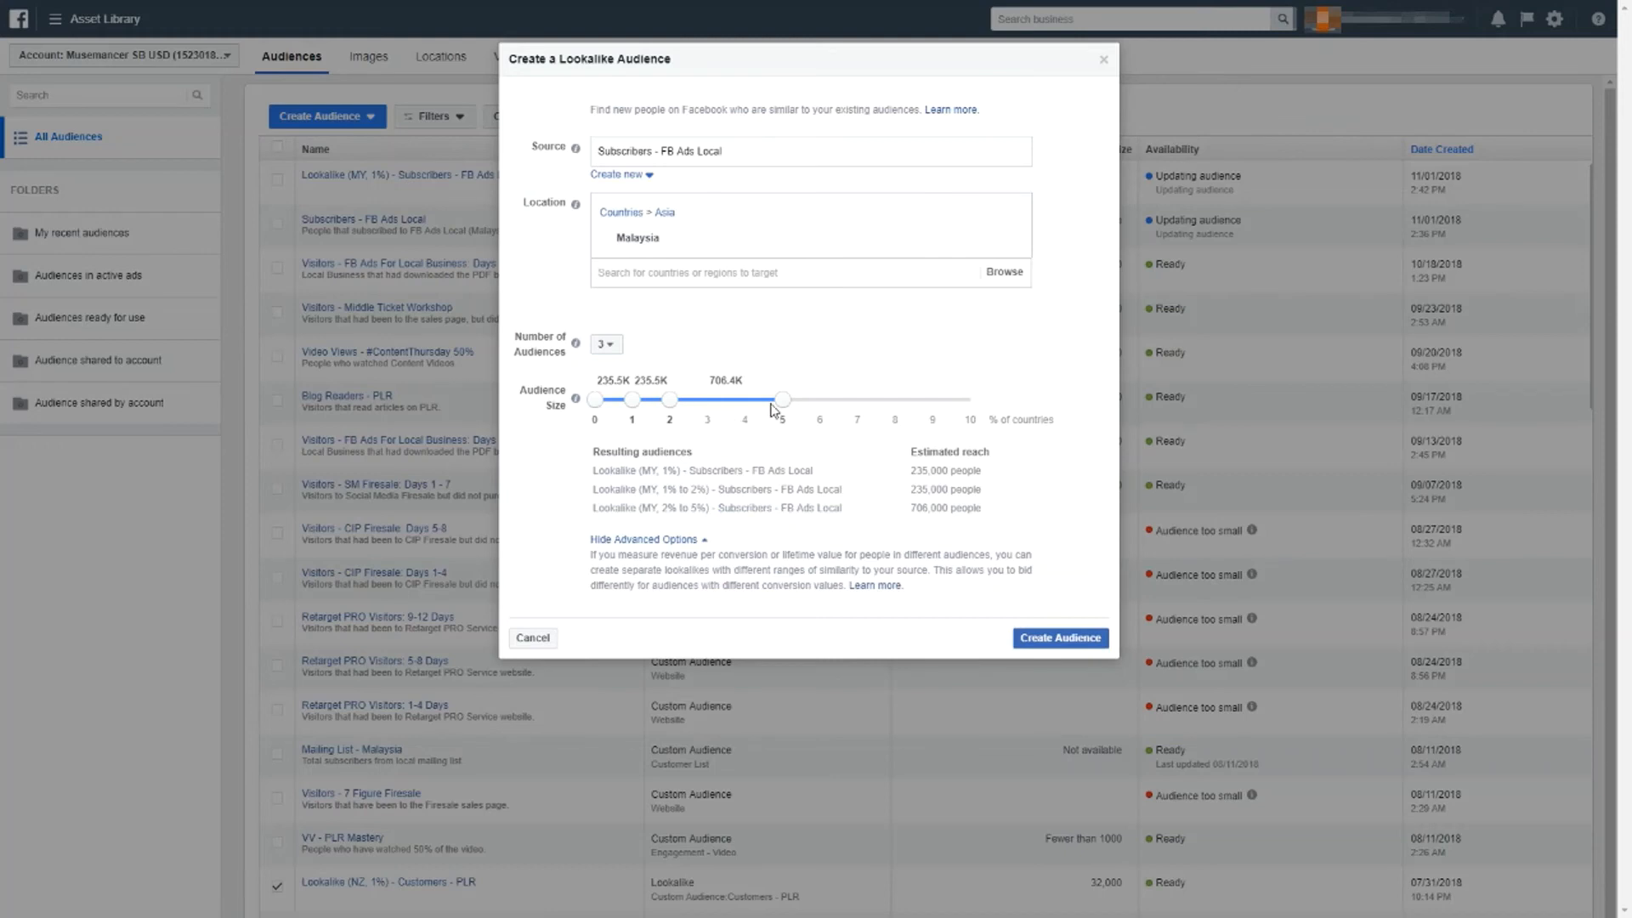
{"action": "left_click", "coordinate": [613, 345]}
{"action": "left_click", "coordinate": [601, 364]}
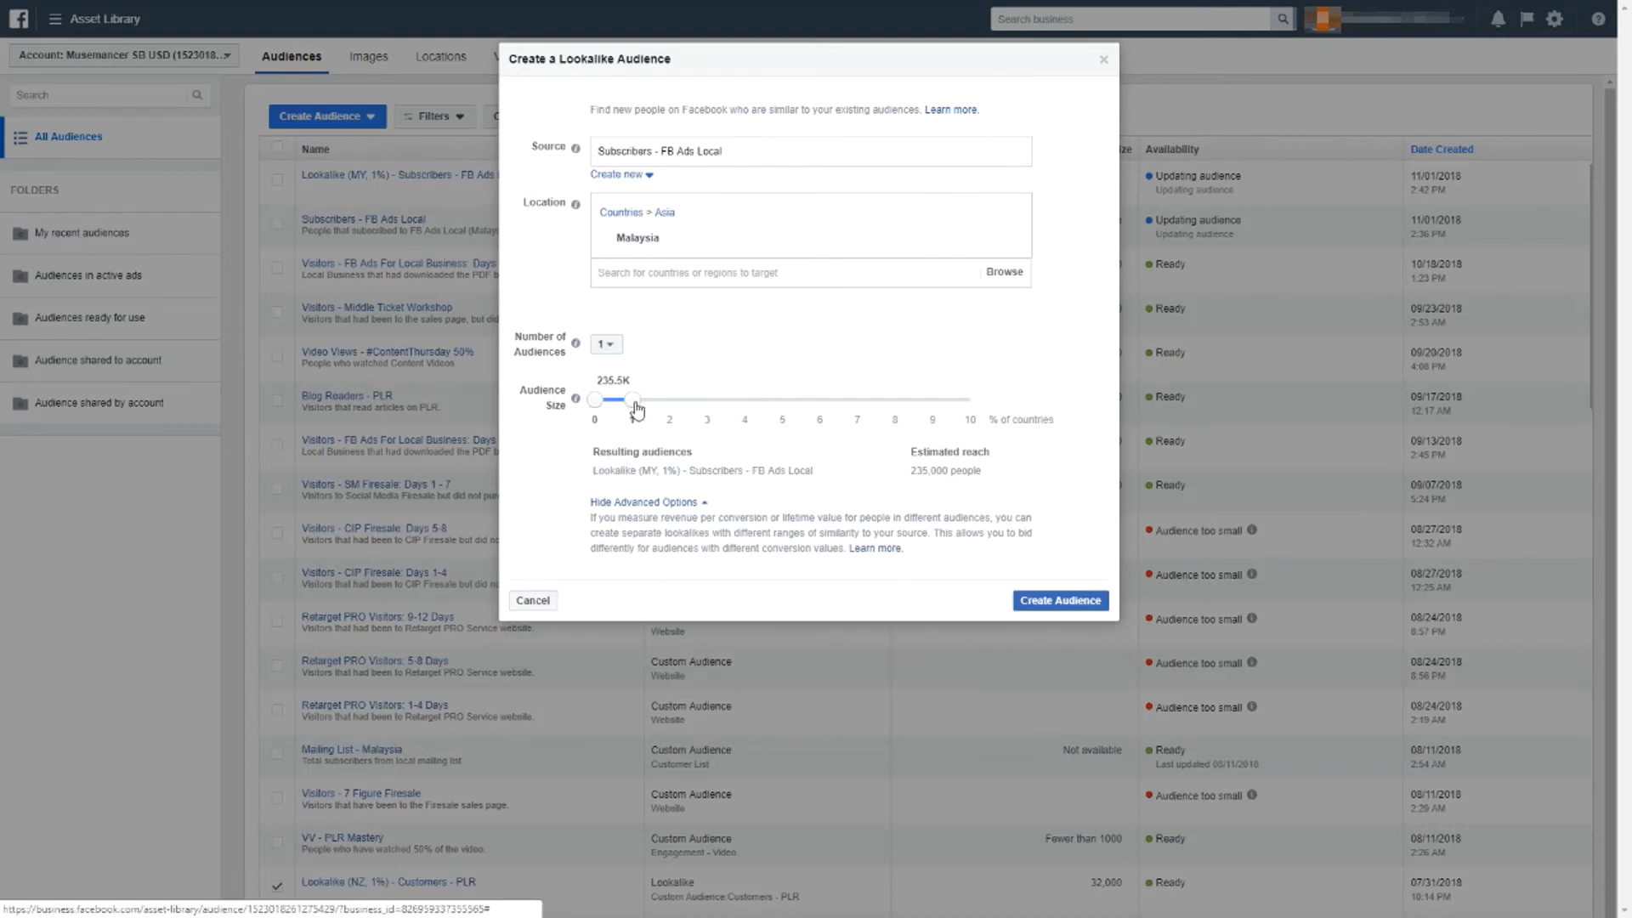
{"action": "mouse_move", "coordinate": [631, 400]}
{"action": "left_mouse_down"}
{"action": "mouse_move", "coordinate": [668, 411]}
{"action": "mouse_move", "coordinate": [633, 411]}
{"action": "left_mouse_up"}
{"action": "left_click", "coordinate": [1089, 602]}
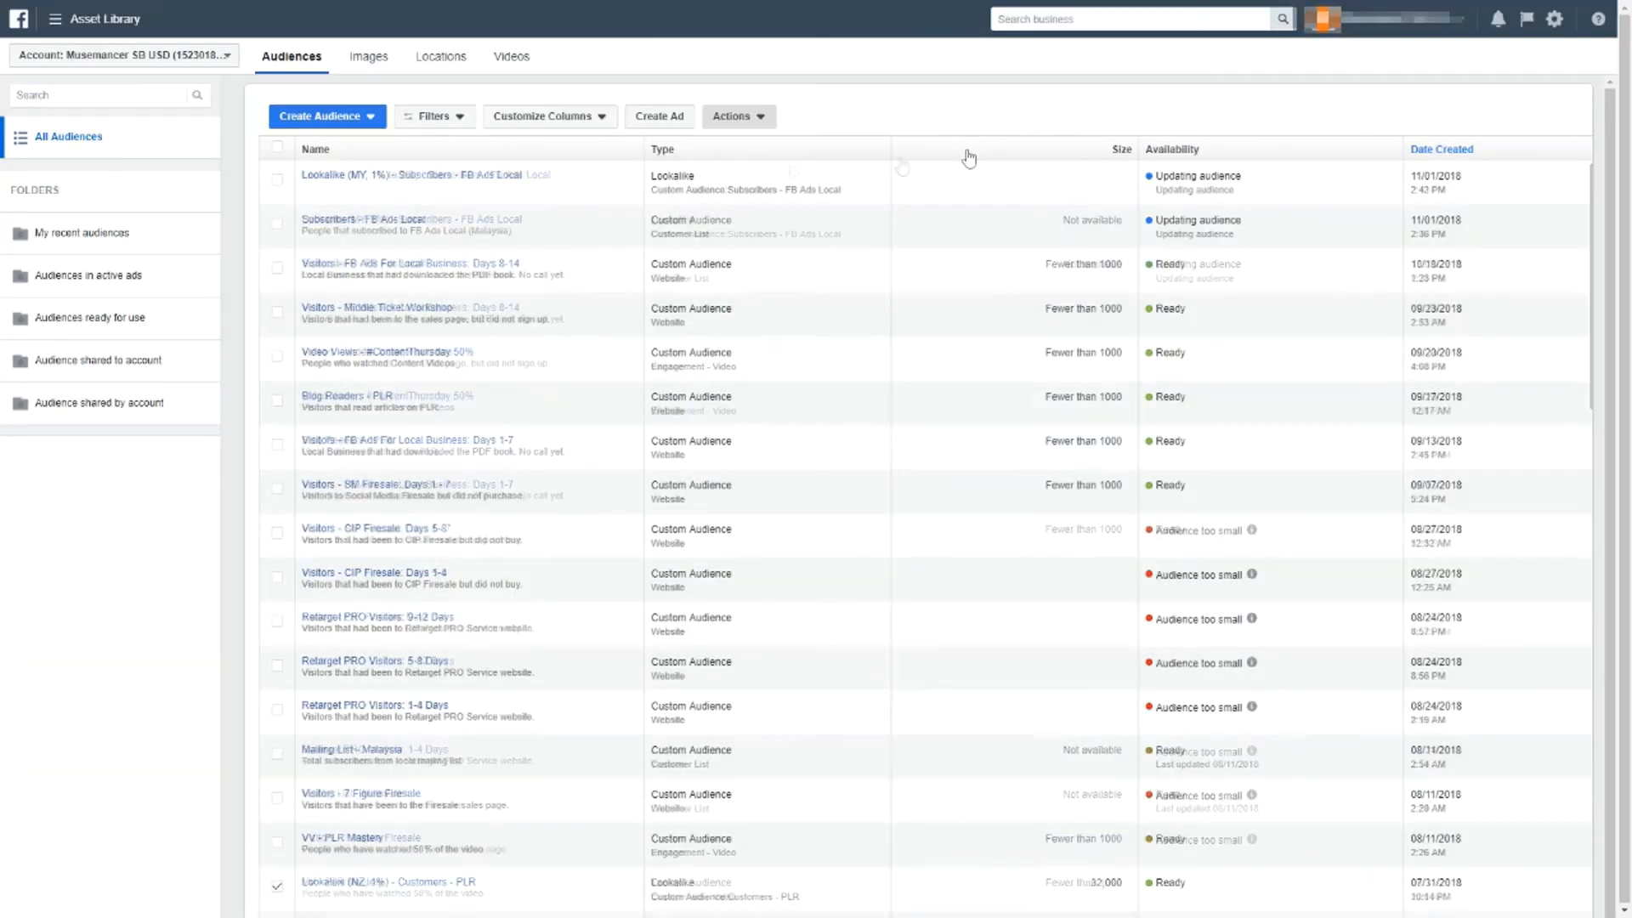
{"action": "mouse_move", "coordinate": [492, 182]}
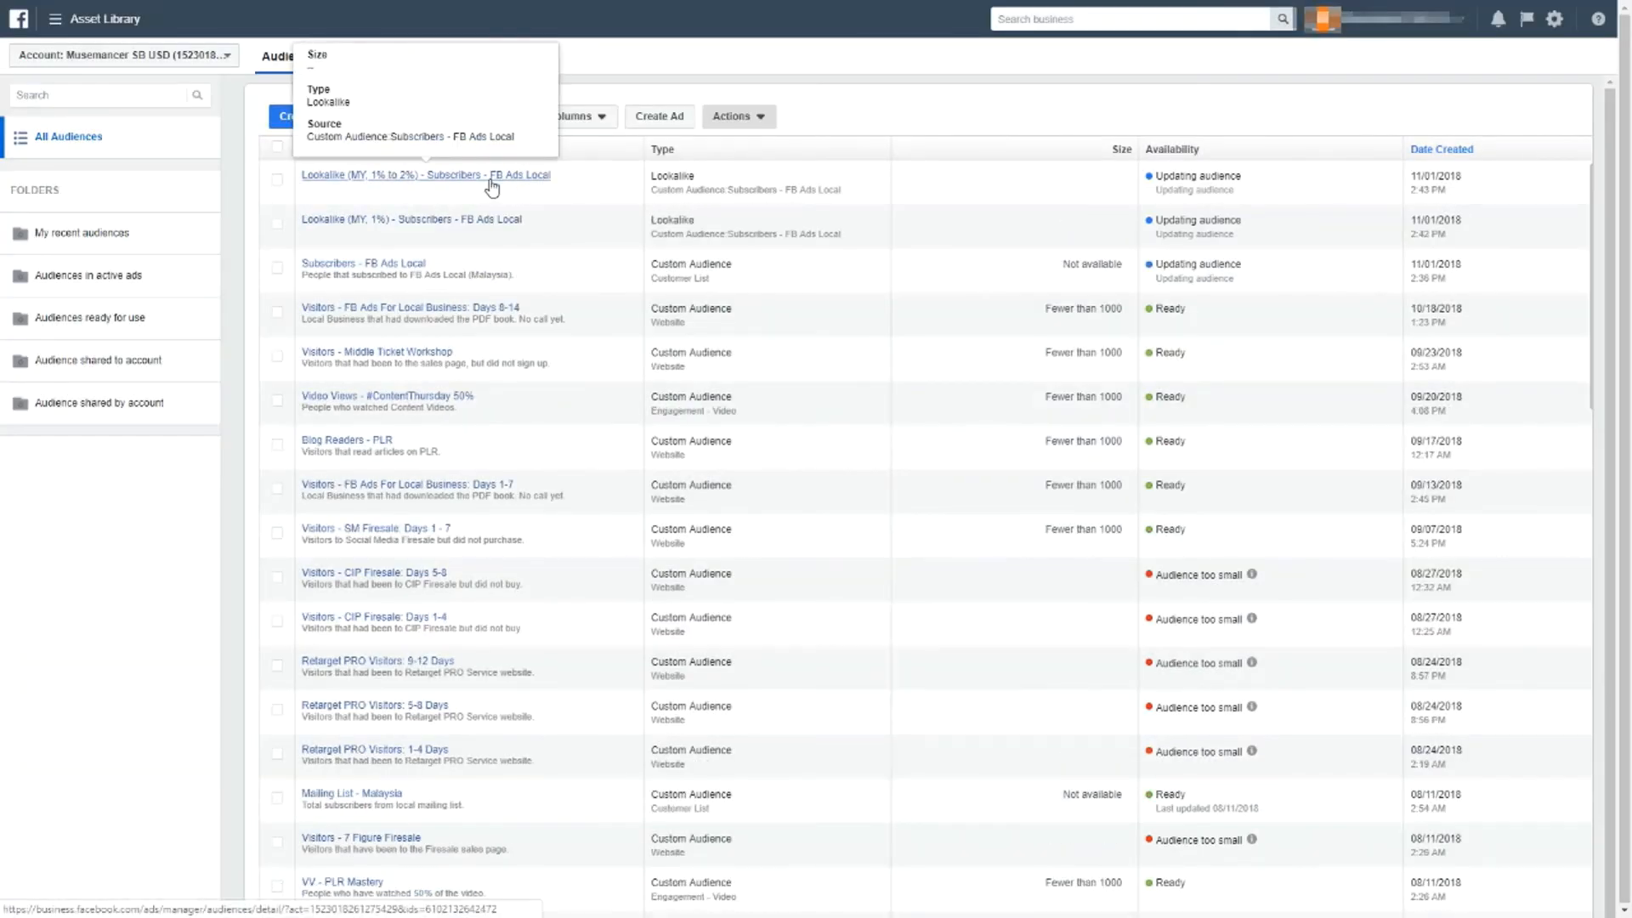
{"action": "scroll", "coordinate": [497, 212], "scroll_direction": "down", "scroll_amount": 4}
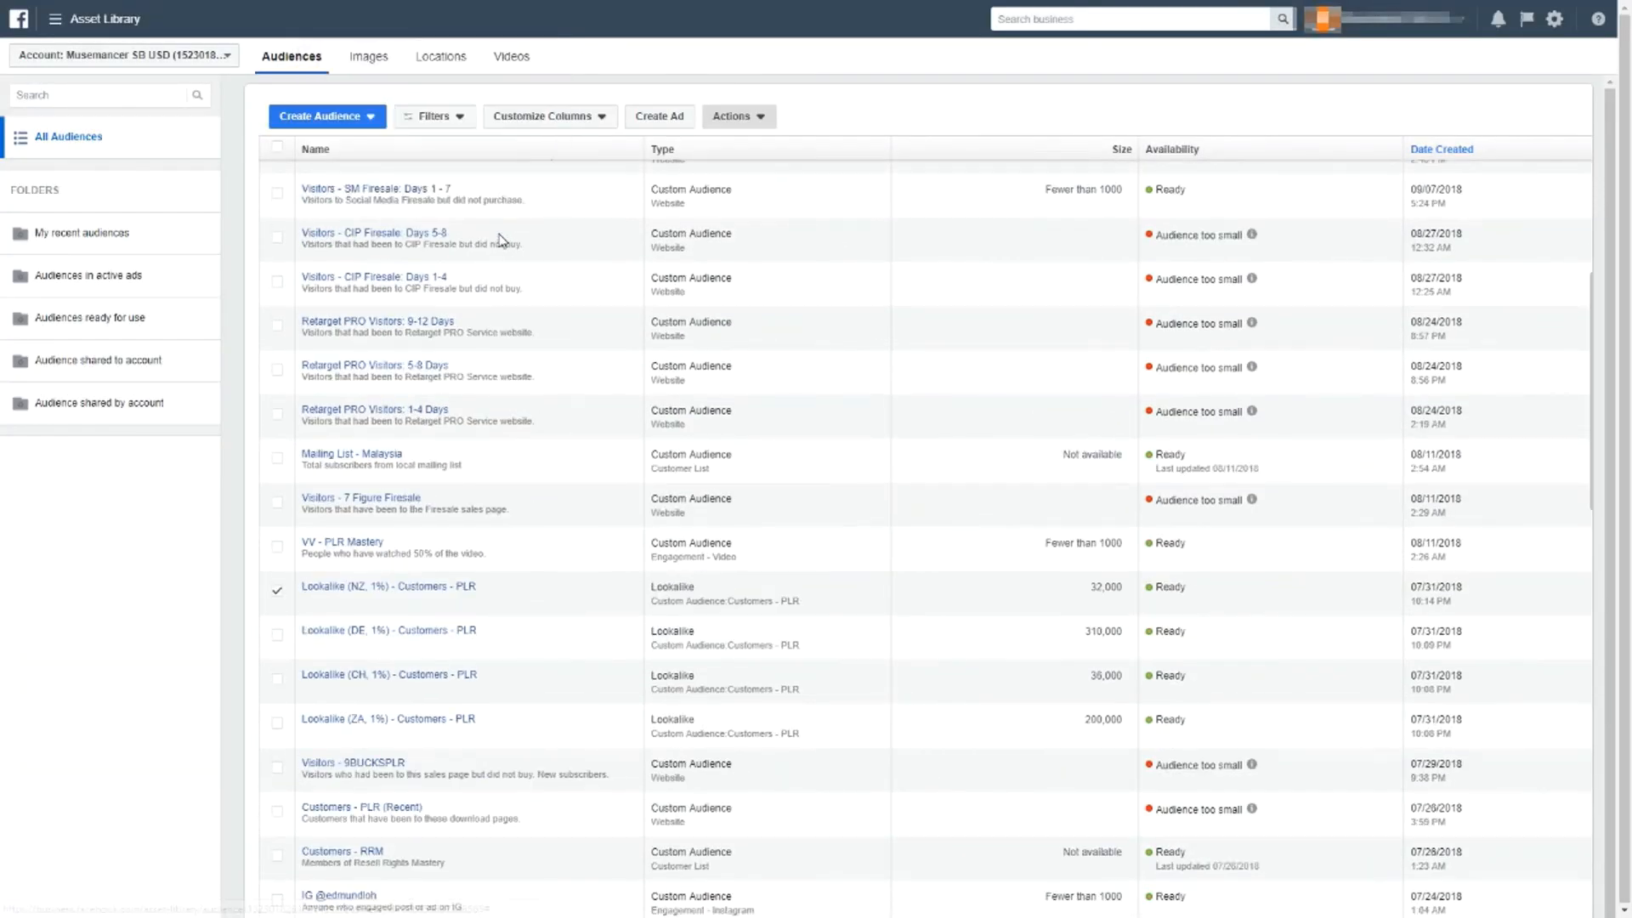
{"action": "scroll", "coordinate": [500, 240], "scroll_direction": "up", "scroll_amount": 4}
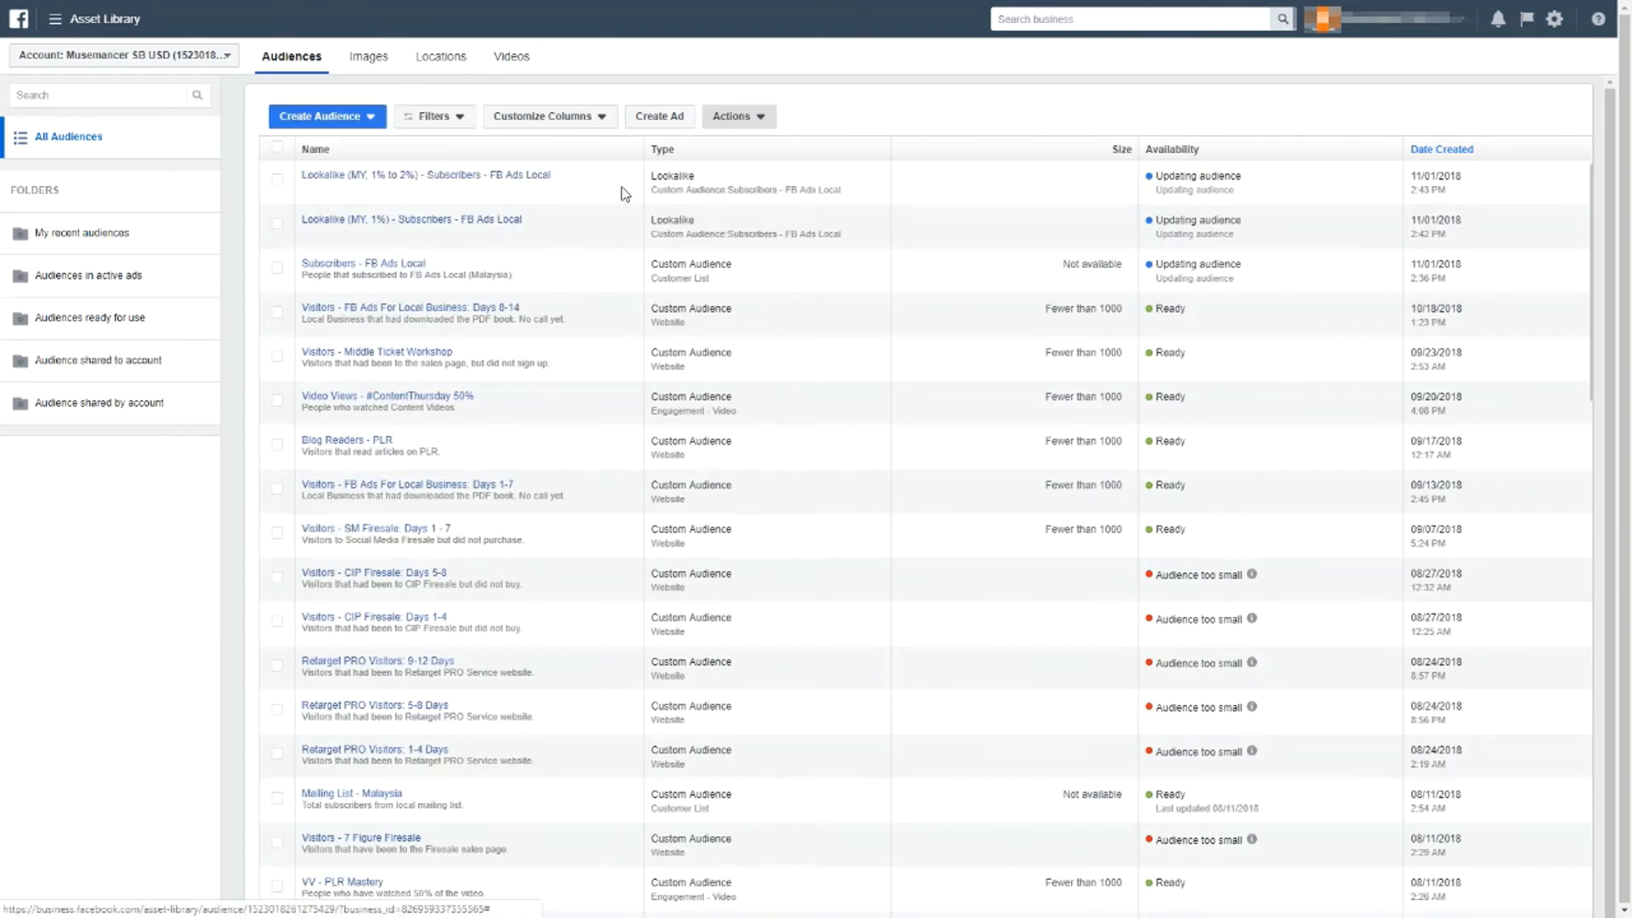
{"action": "mouse_move", "coordinate": [378, 178]}
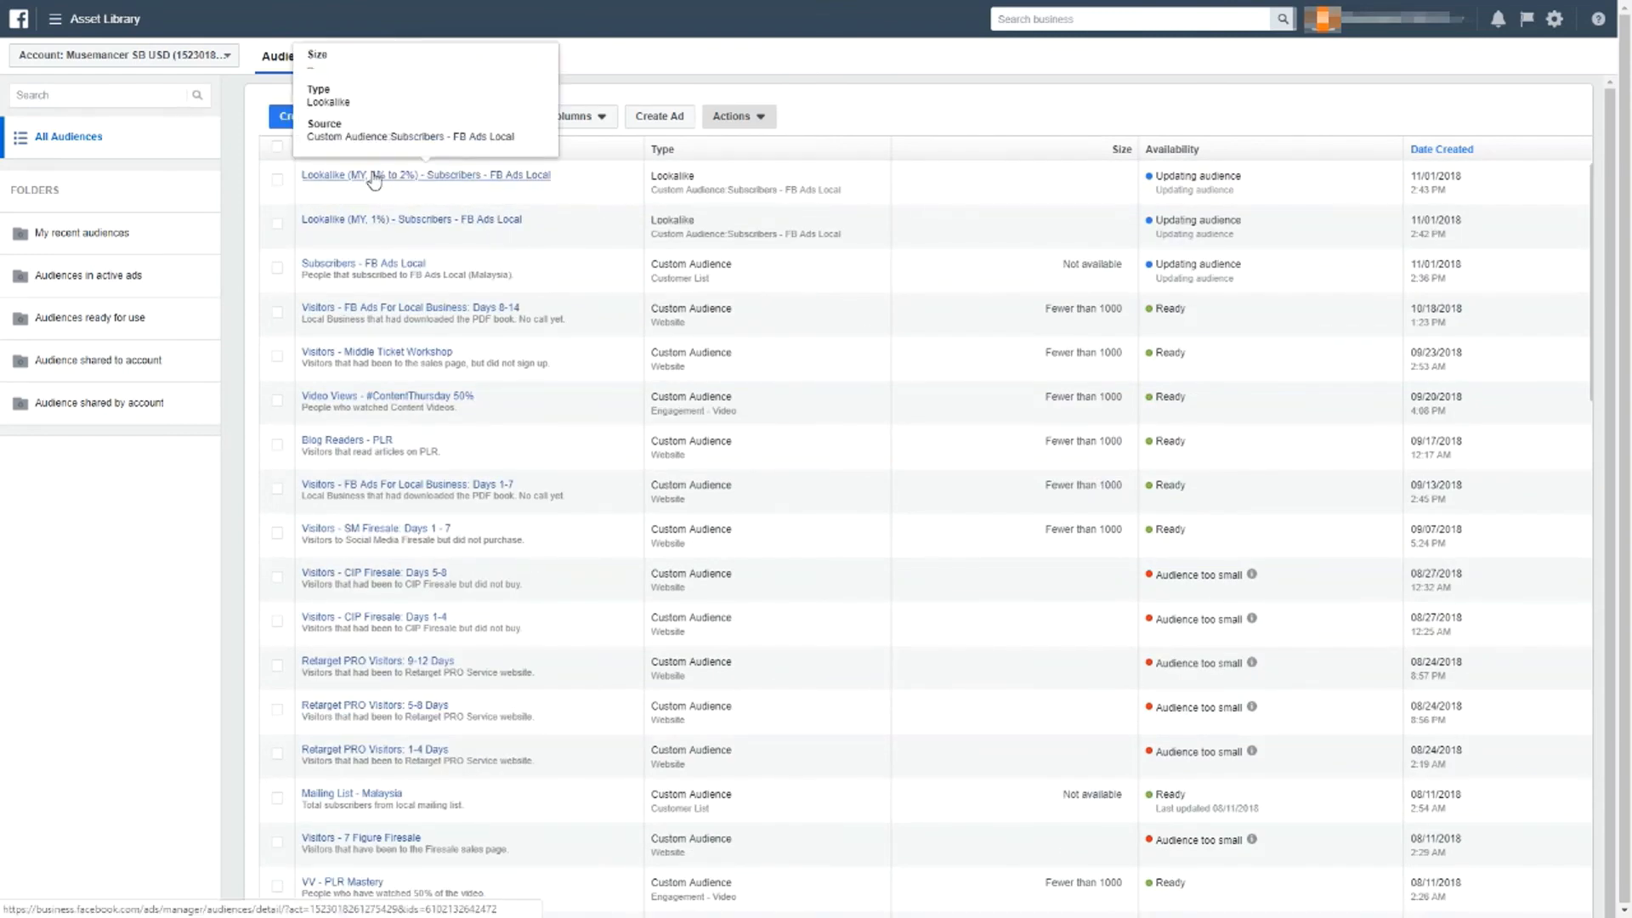
Start another lookalike audience sourced from Subscribers - FB Ads Local and targeting Malaysia.
{"action": "left_click", "coordinate": [289, 119]}
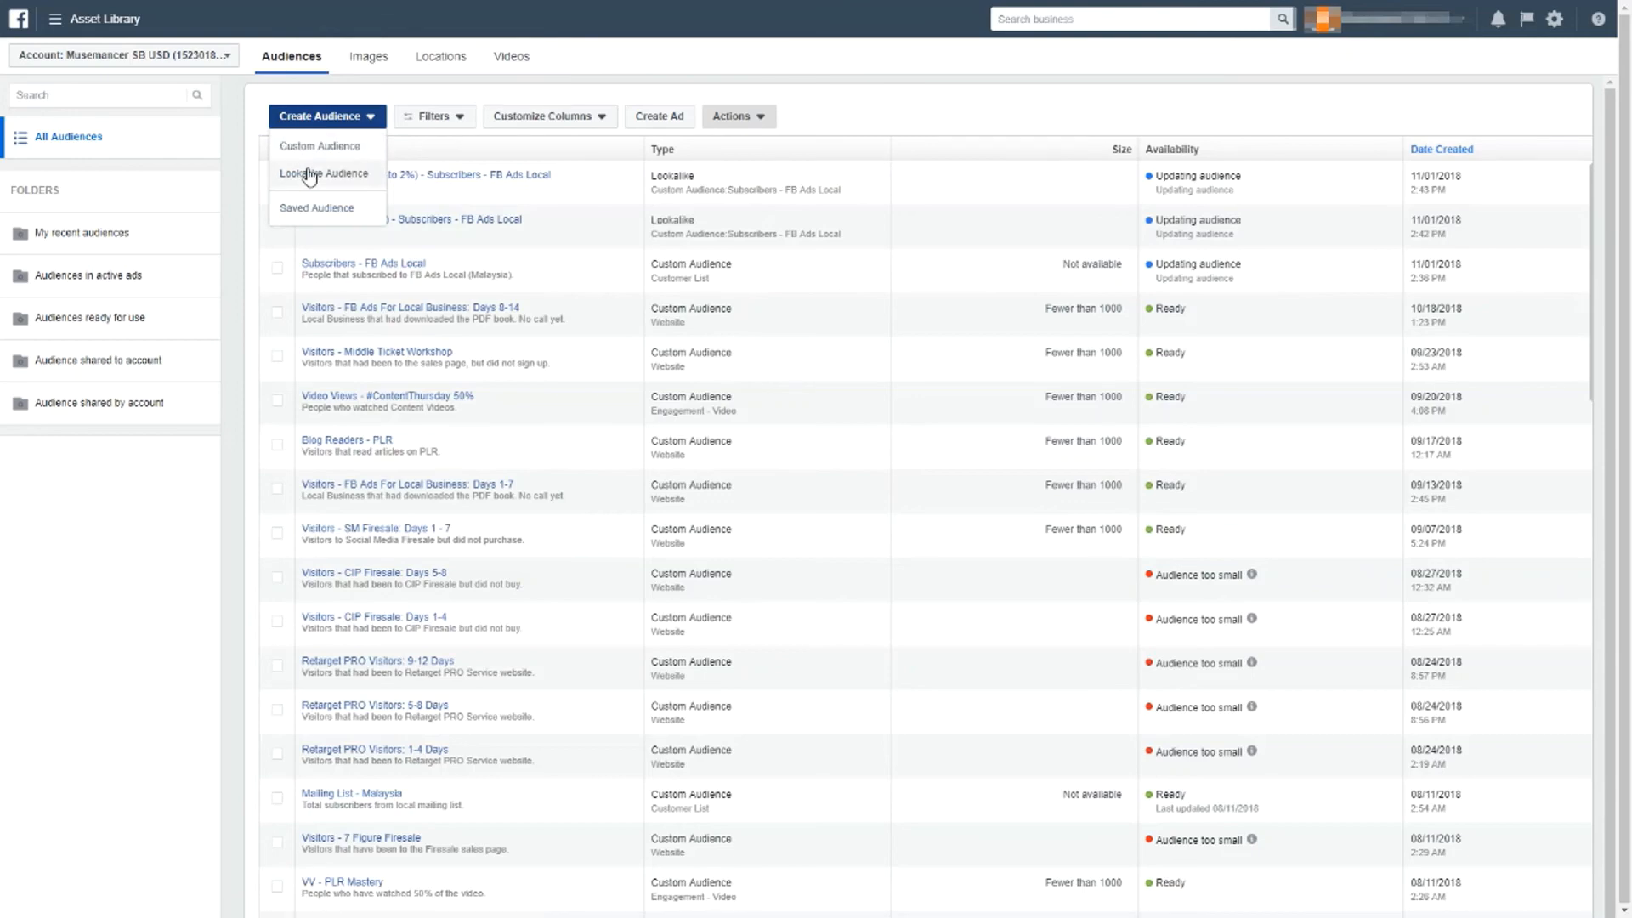
{"action": "left_click", "coordinate": [306, 173]}
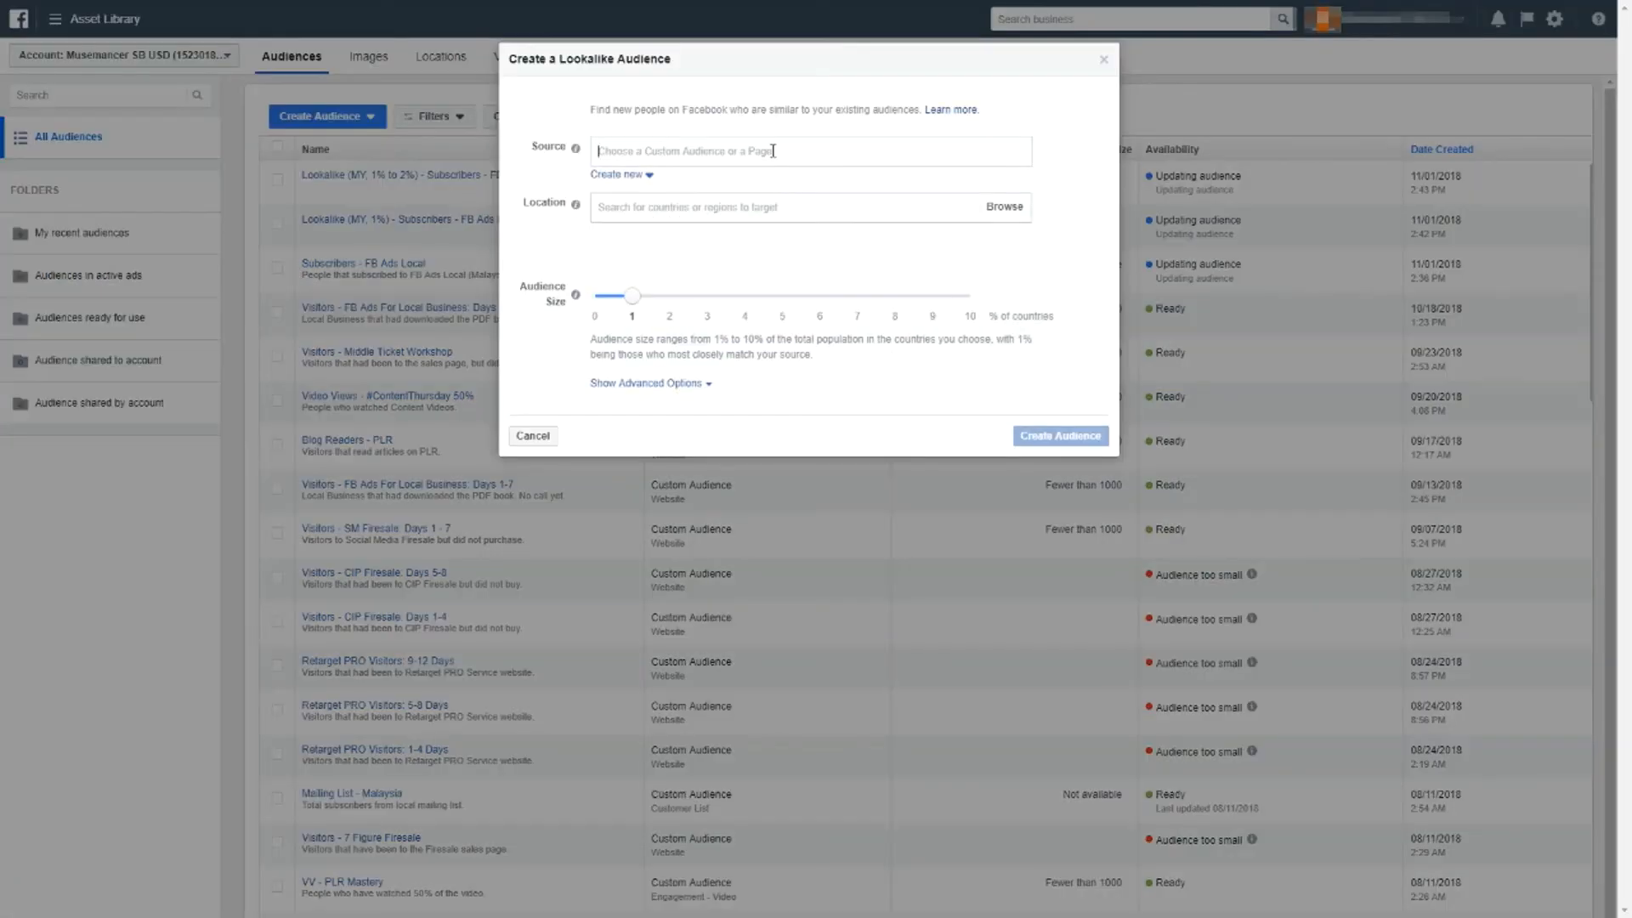
{"action": "left_click", "coordinate": [772, 150]}
{"action": "left_click", "coordinate": [772, 188]}
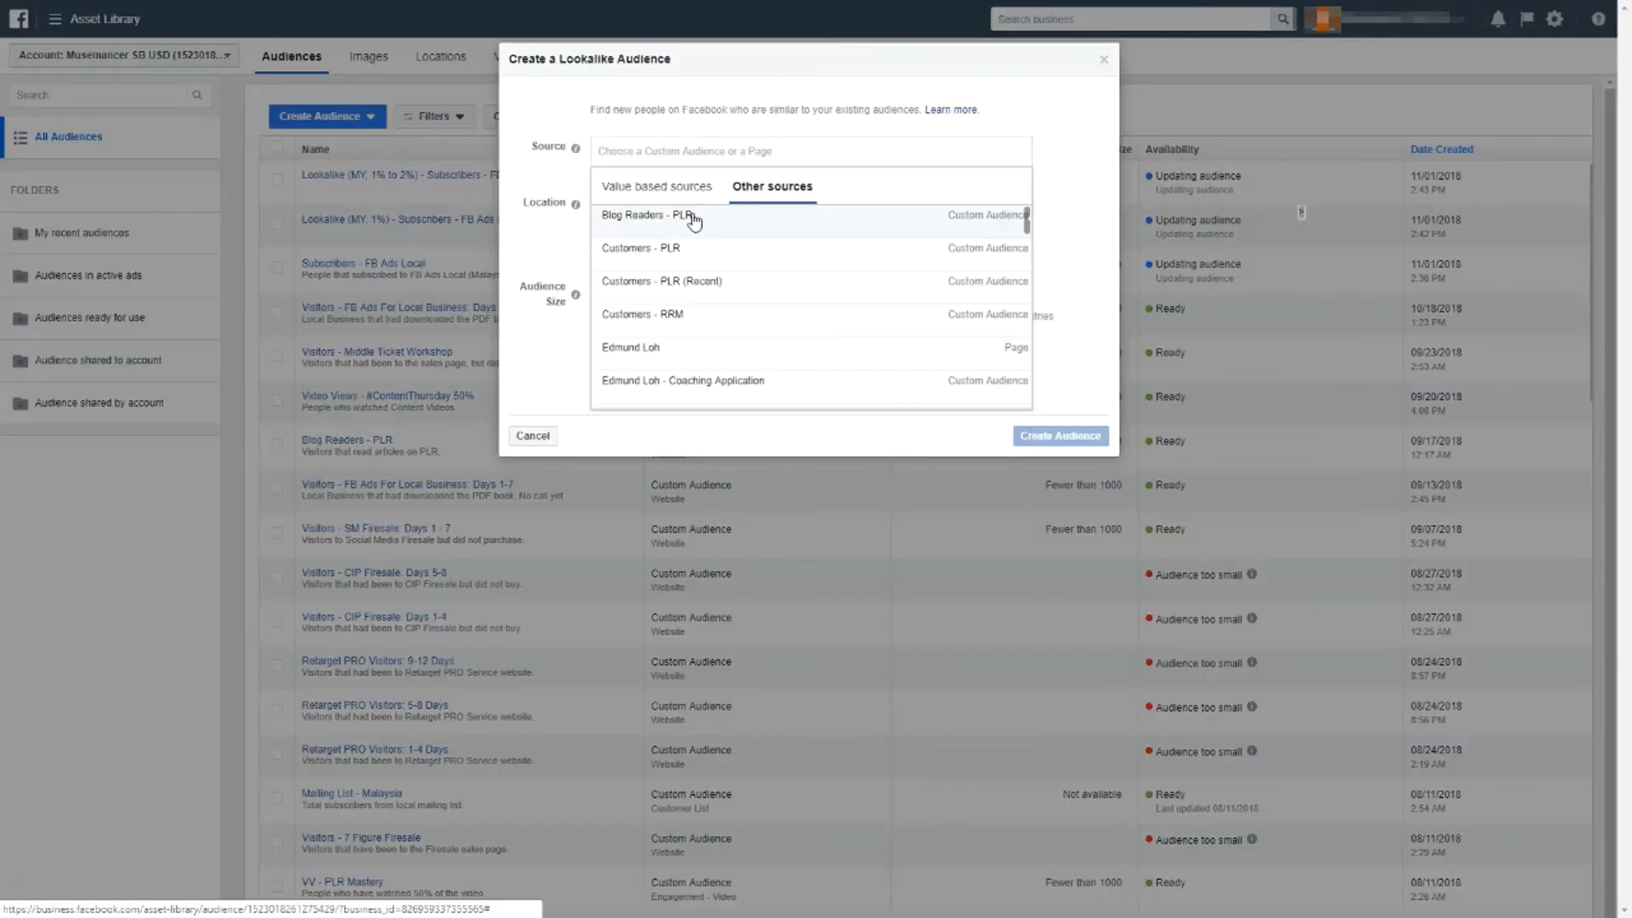
{"action": "type", "text": "sub"}
{"action": "left_click", "coordinate": [693, 220]}
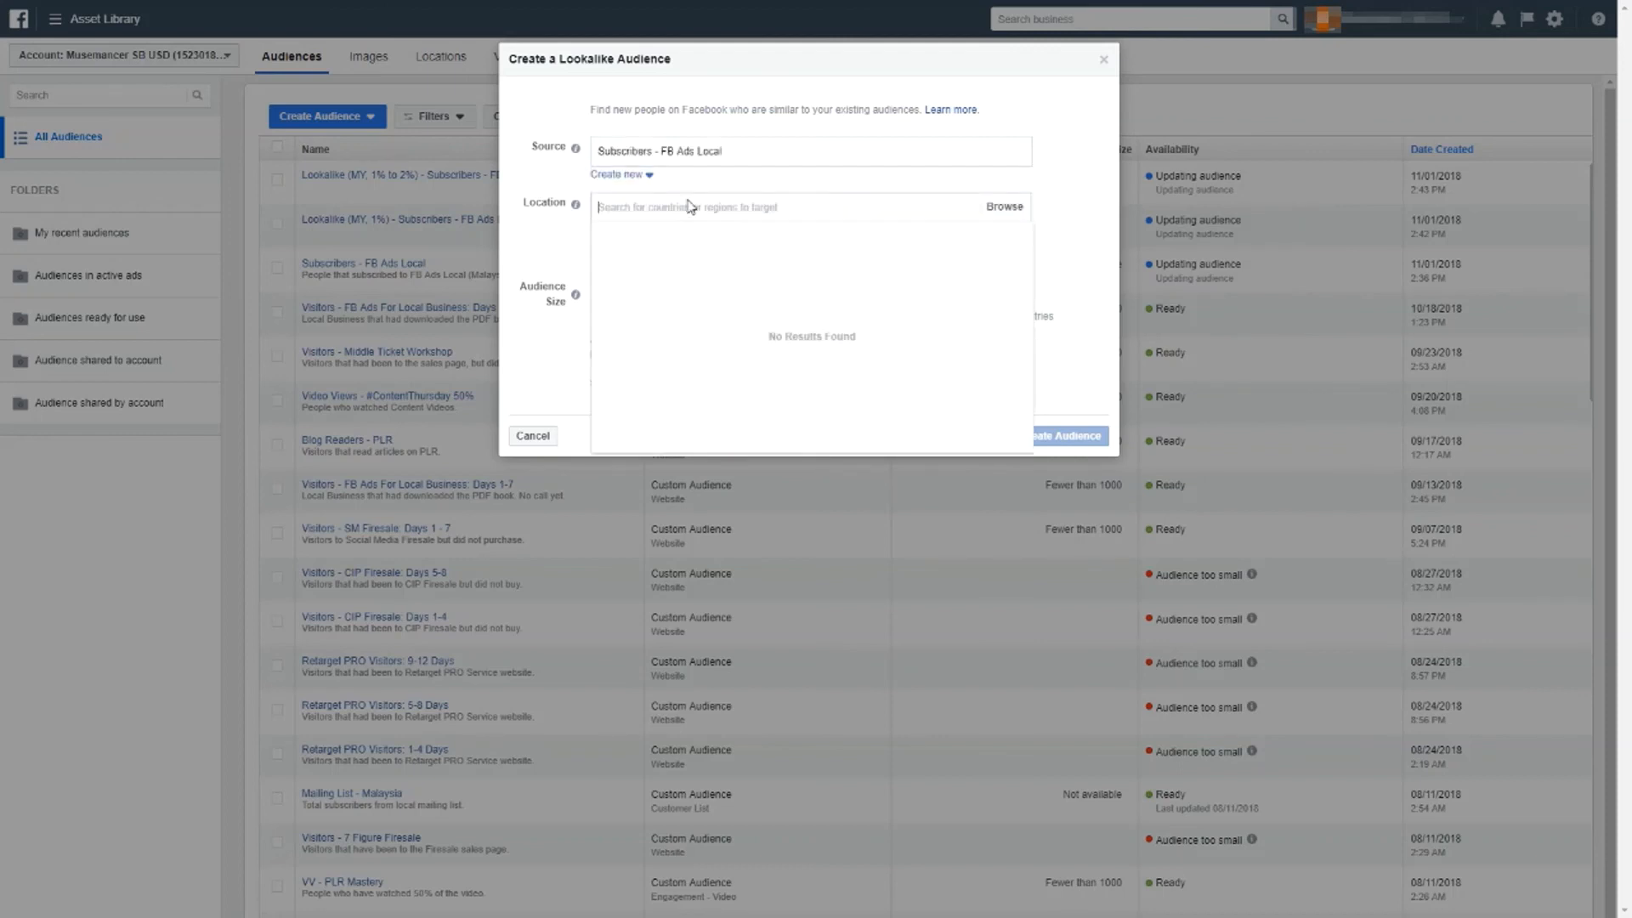
{"action": "type", "text": "malaysia"}
{"action": "left_click", "coordinate": [638, 244]}
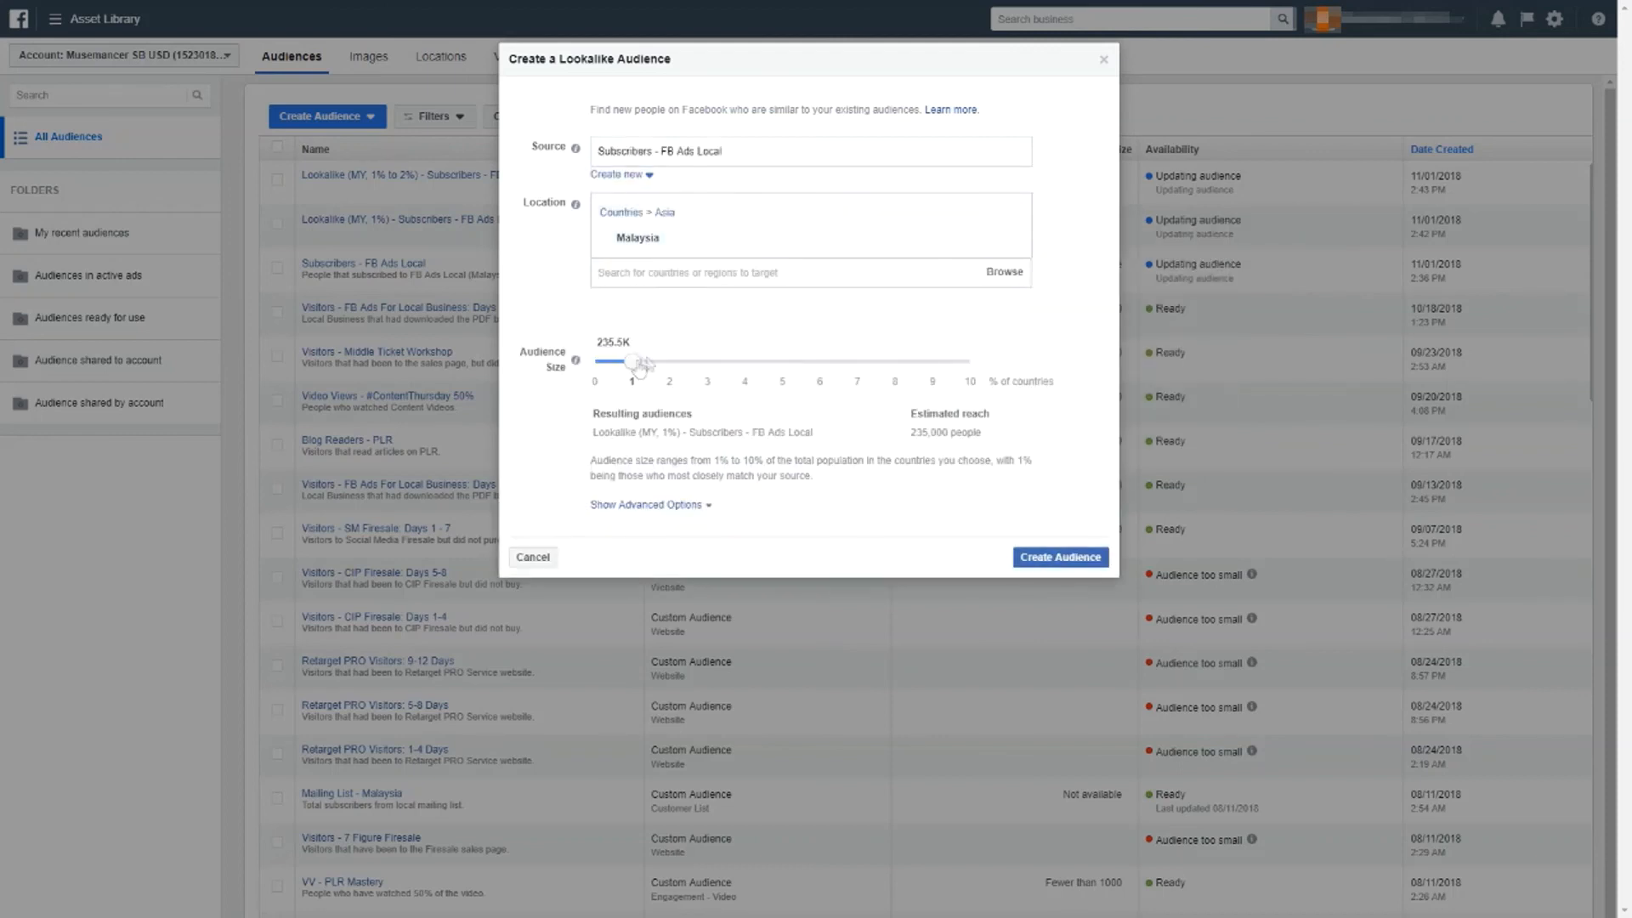
Set the number of audiences to 1 in the advanced options, with a 2% to 3% size range, and create the lookalike audience.
{"action": "left_click", "coordinate": [659, 505]}
{"action": "left_click", "coordinate": [606, 345]}
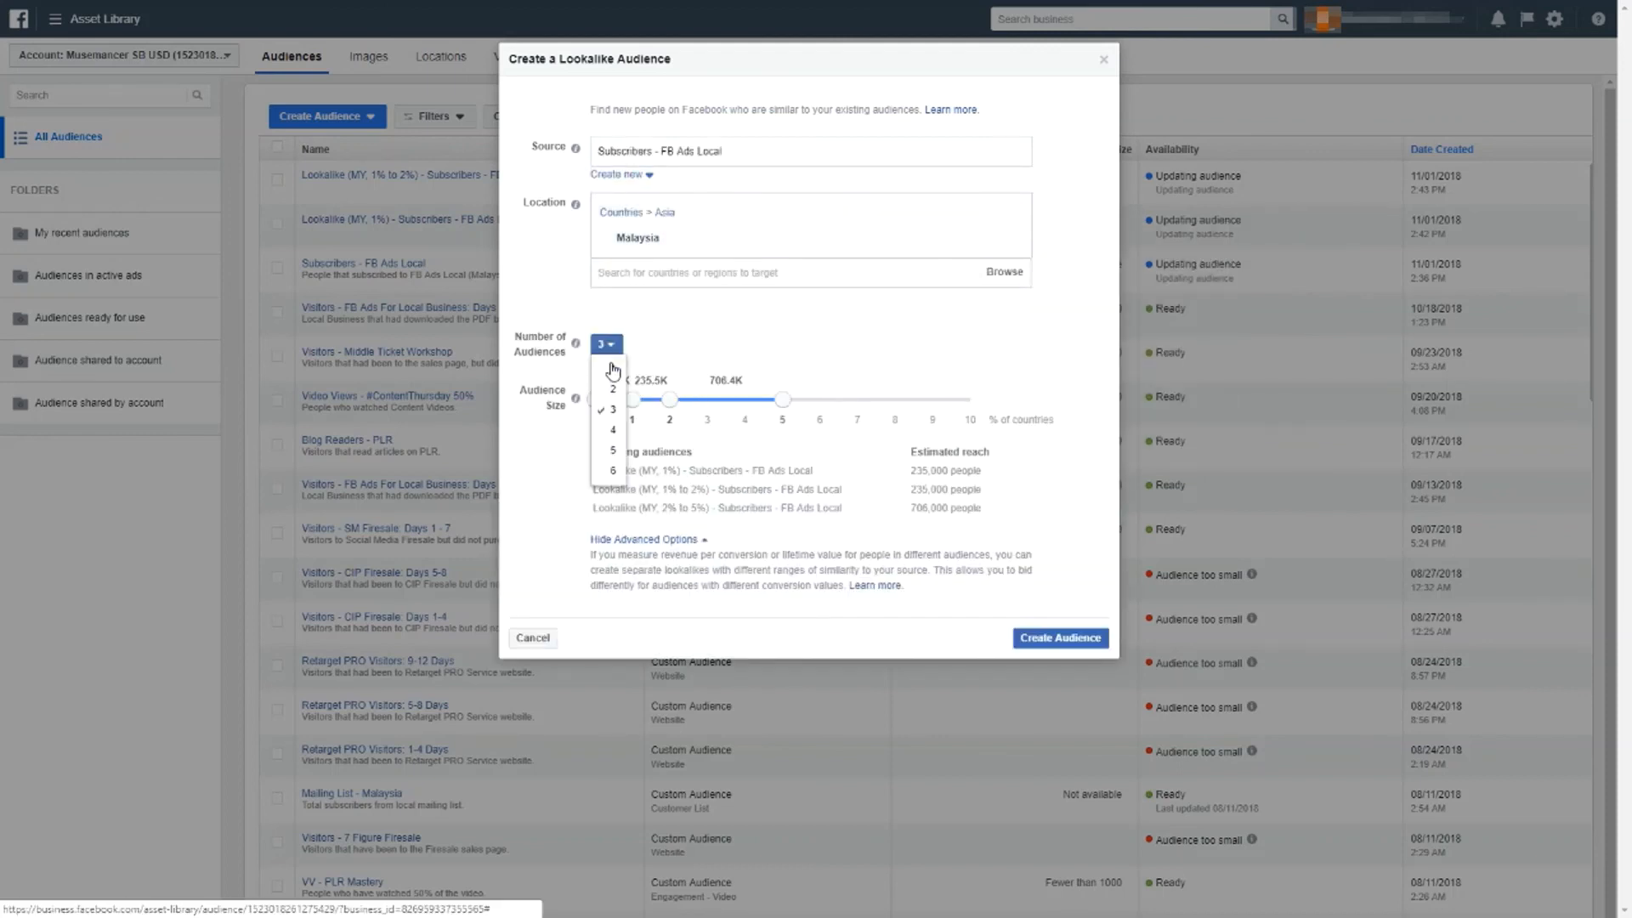
{"action": "left_click", "coordinate": [612, 371]}
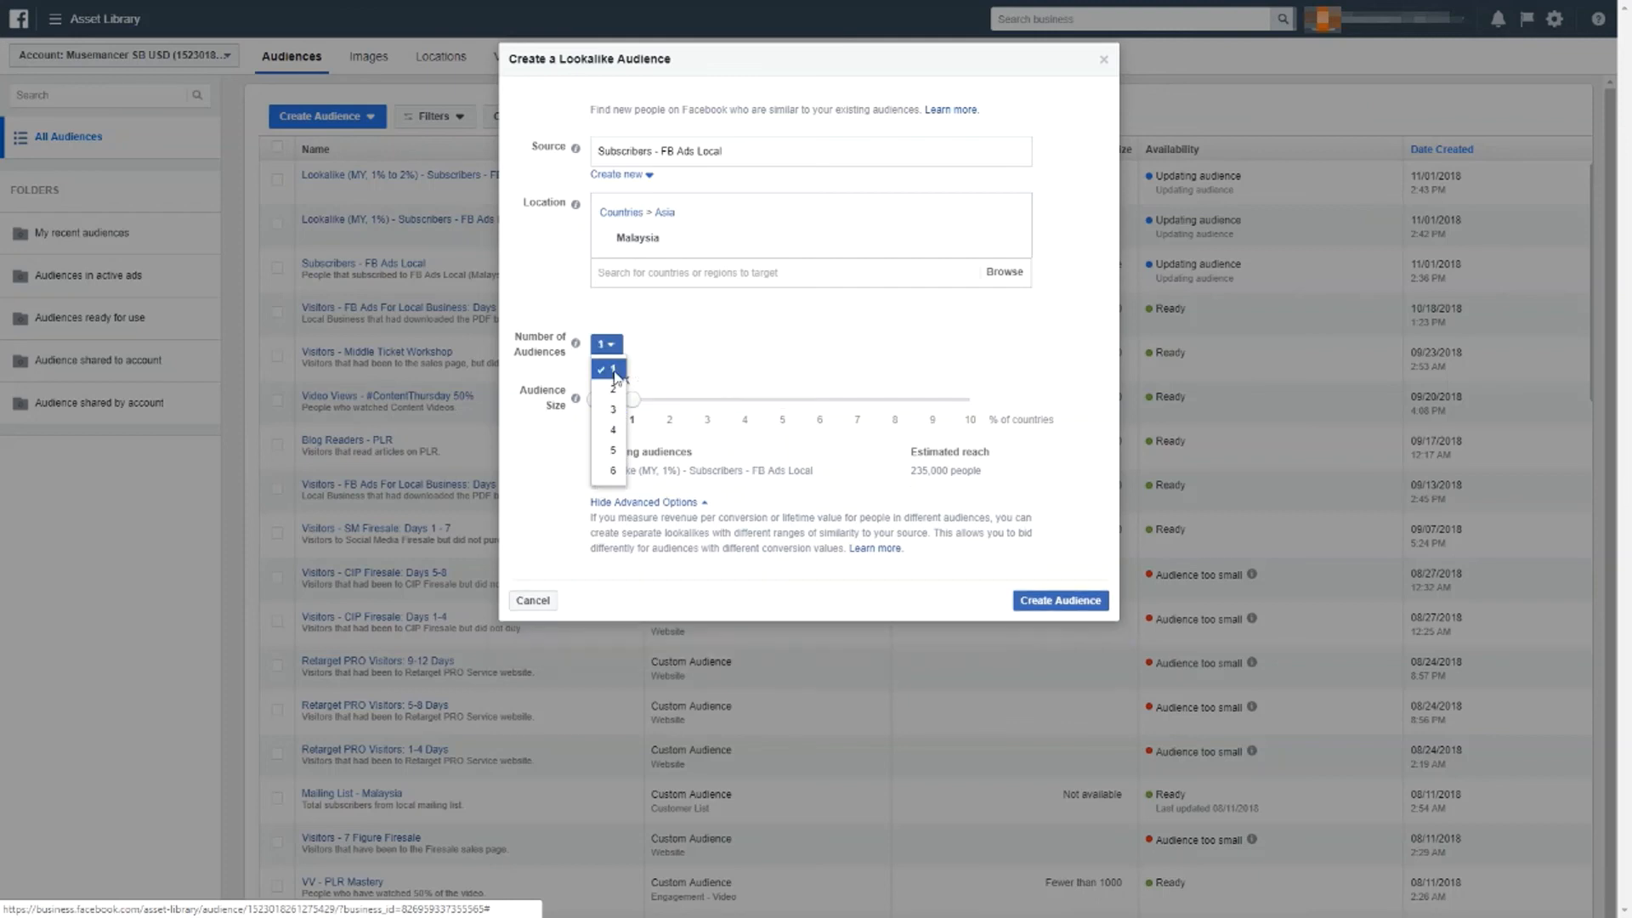
{"action": "left_click", "coordinate": [702, 399]}
{"action": "left_click_drag", "start_coordinate": [595, 400], "coordinate": [669, 399]}
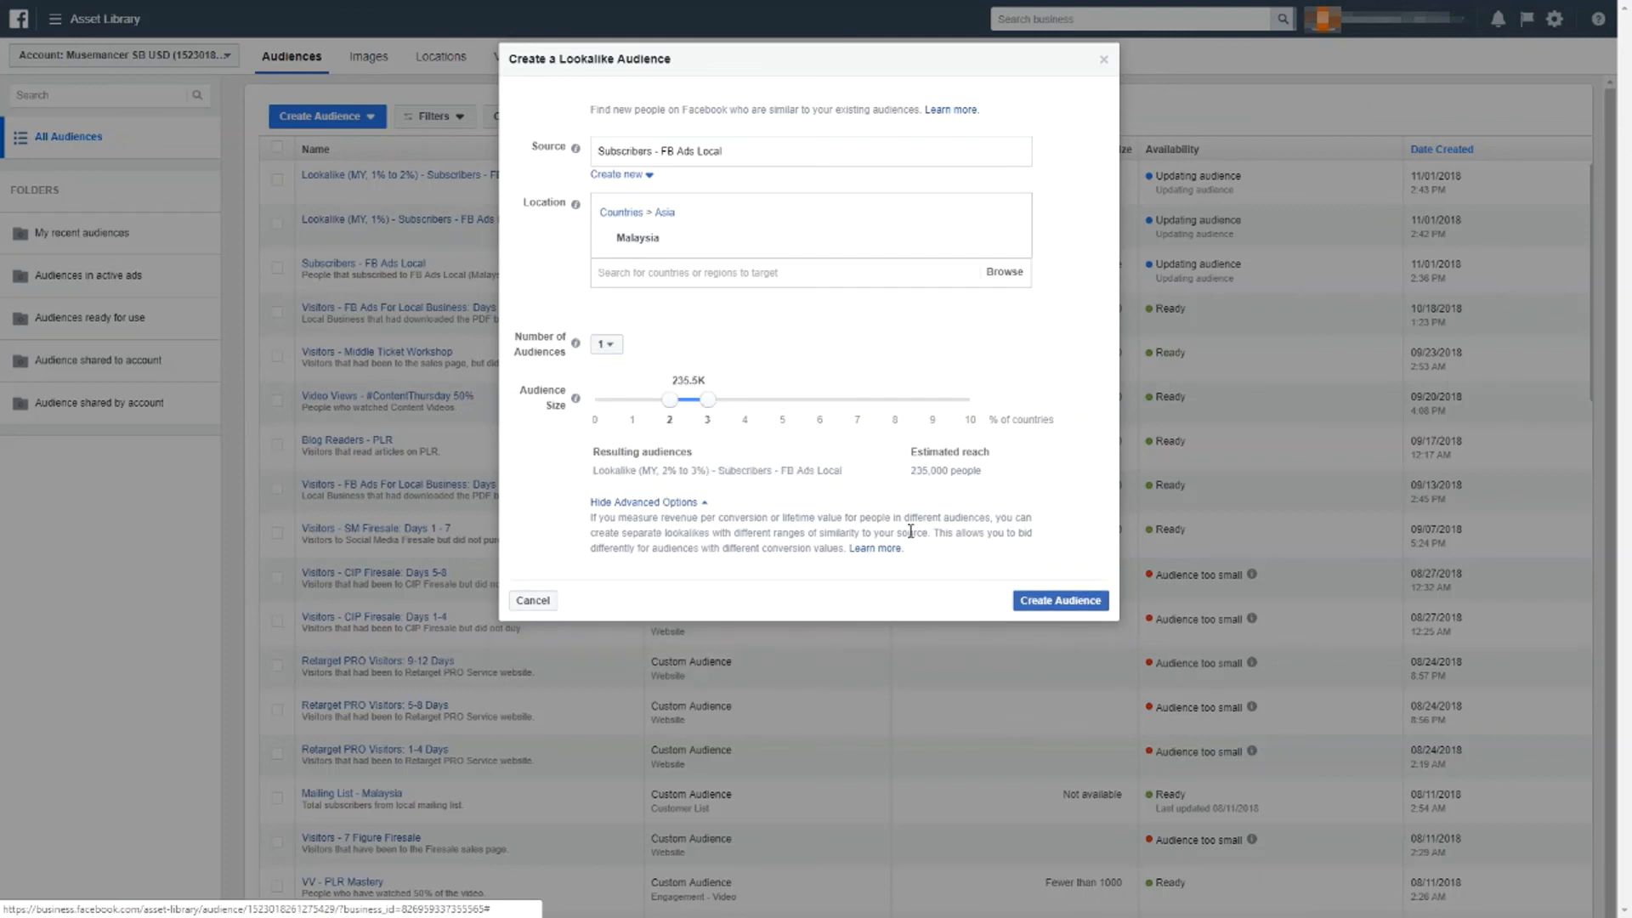
{"action": "left_click", "coordinate": [1059, 600]}
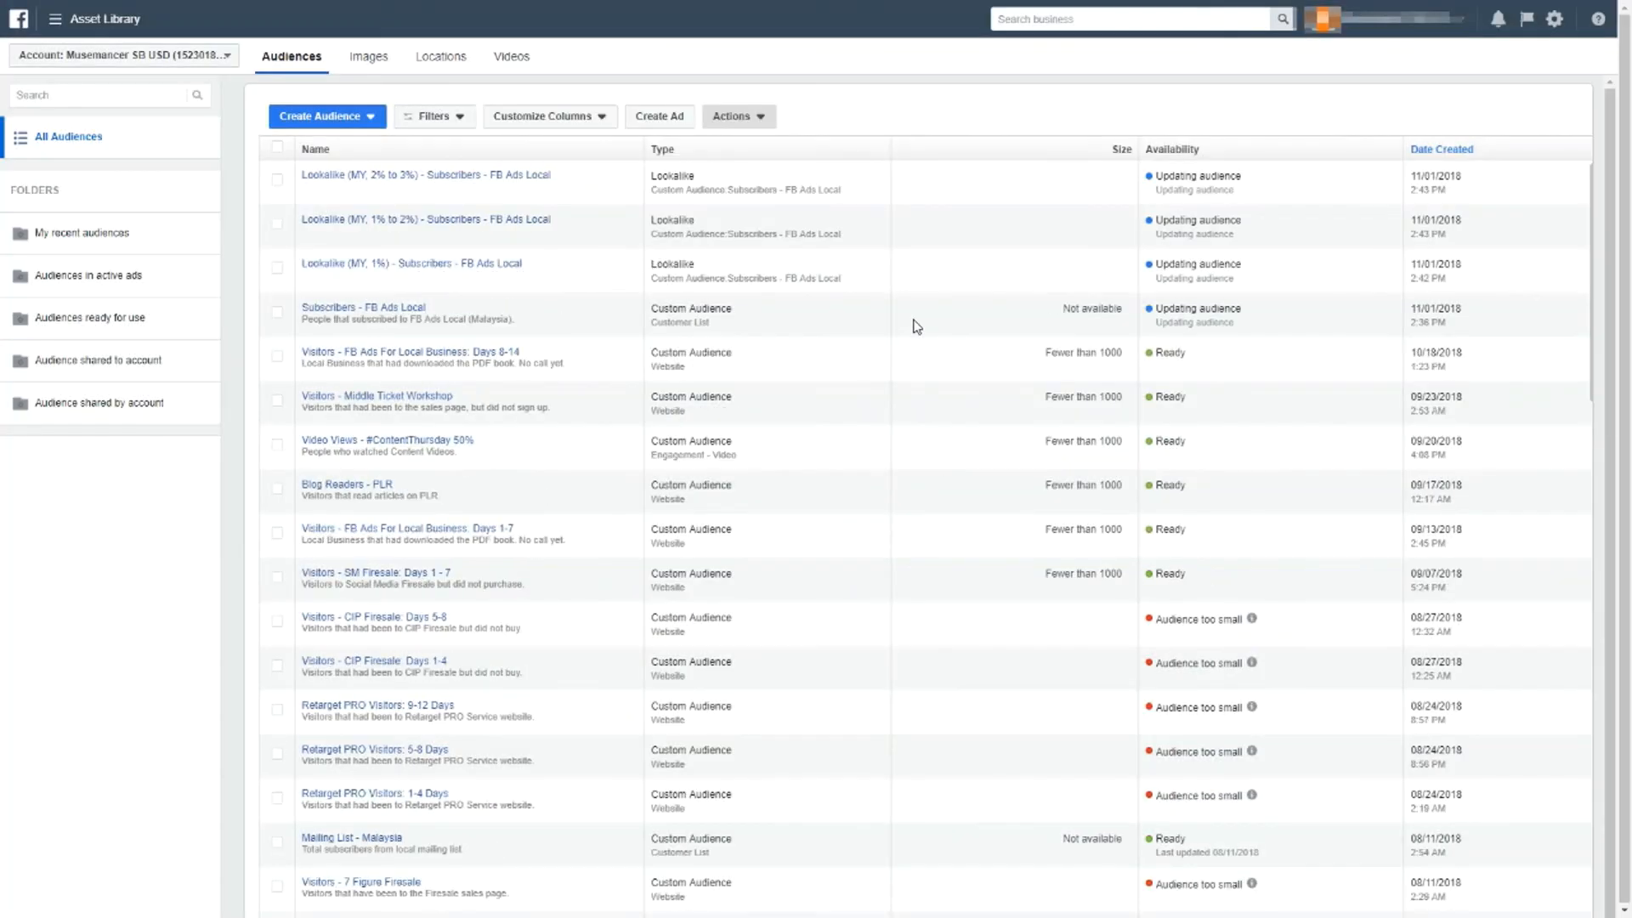
Select the 1%, 1% to 2% and 2% to 3% Malaysian Subscribers - FB Ads Local lookalikes in the audience list.
{"action": "mouse_move", "coordinate": [397, 252]}
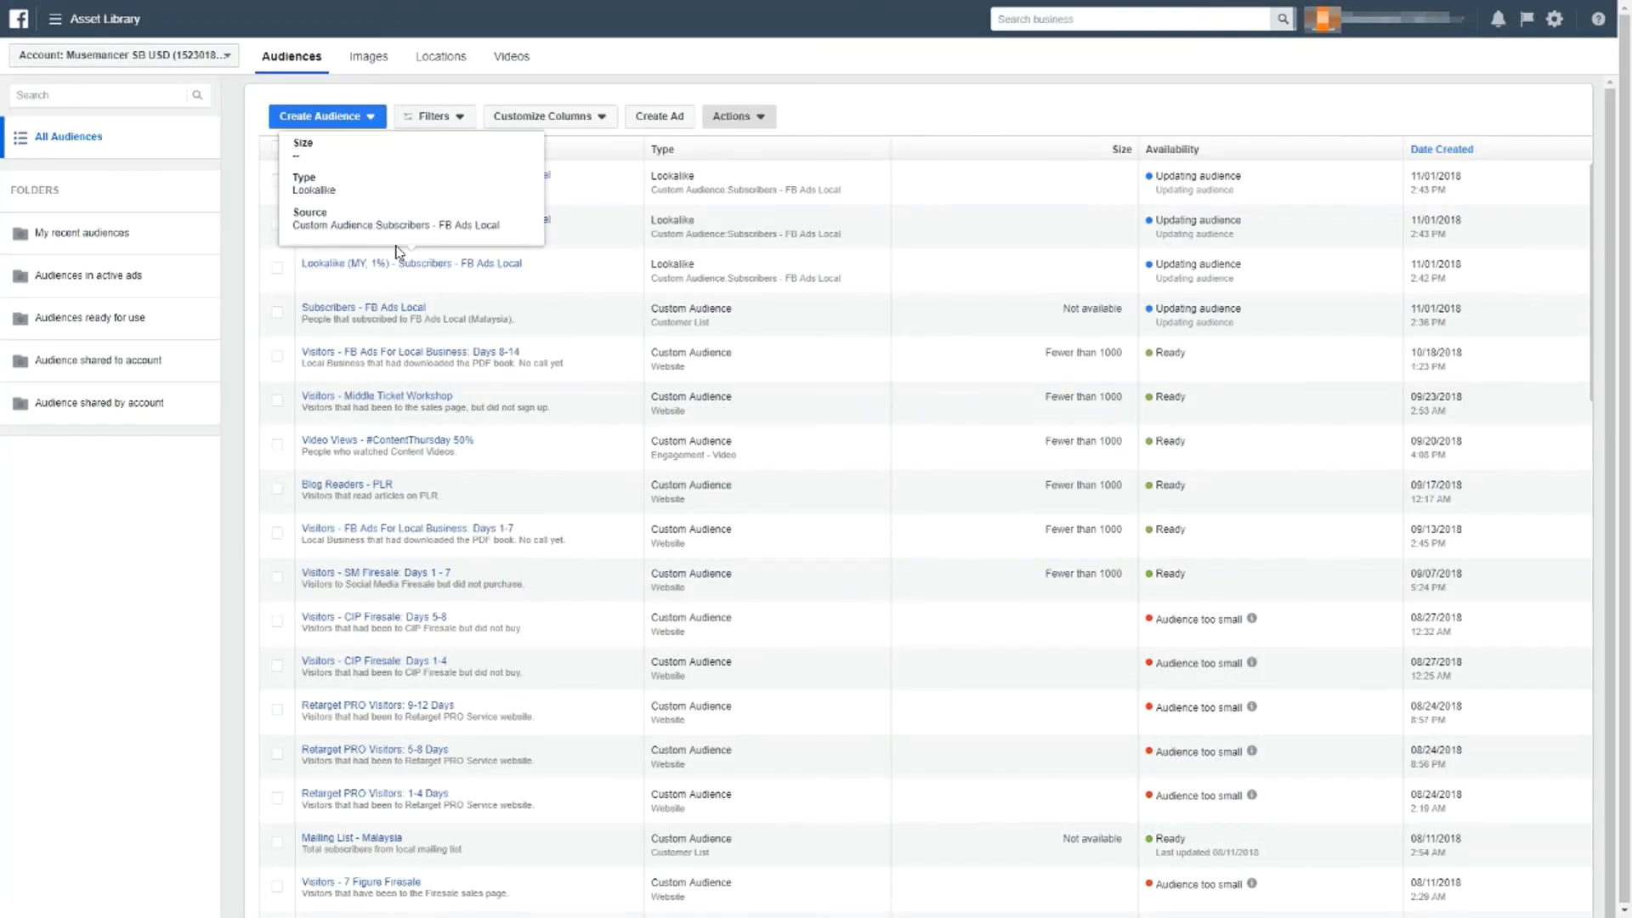
{"action": "left_click", "coordinate": [277, 267]}
{"action": "left_click", "coordinate": [277, 223]}
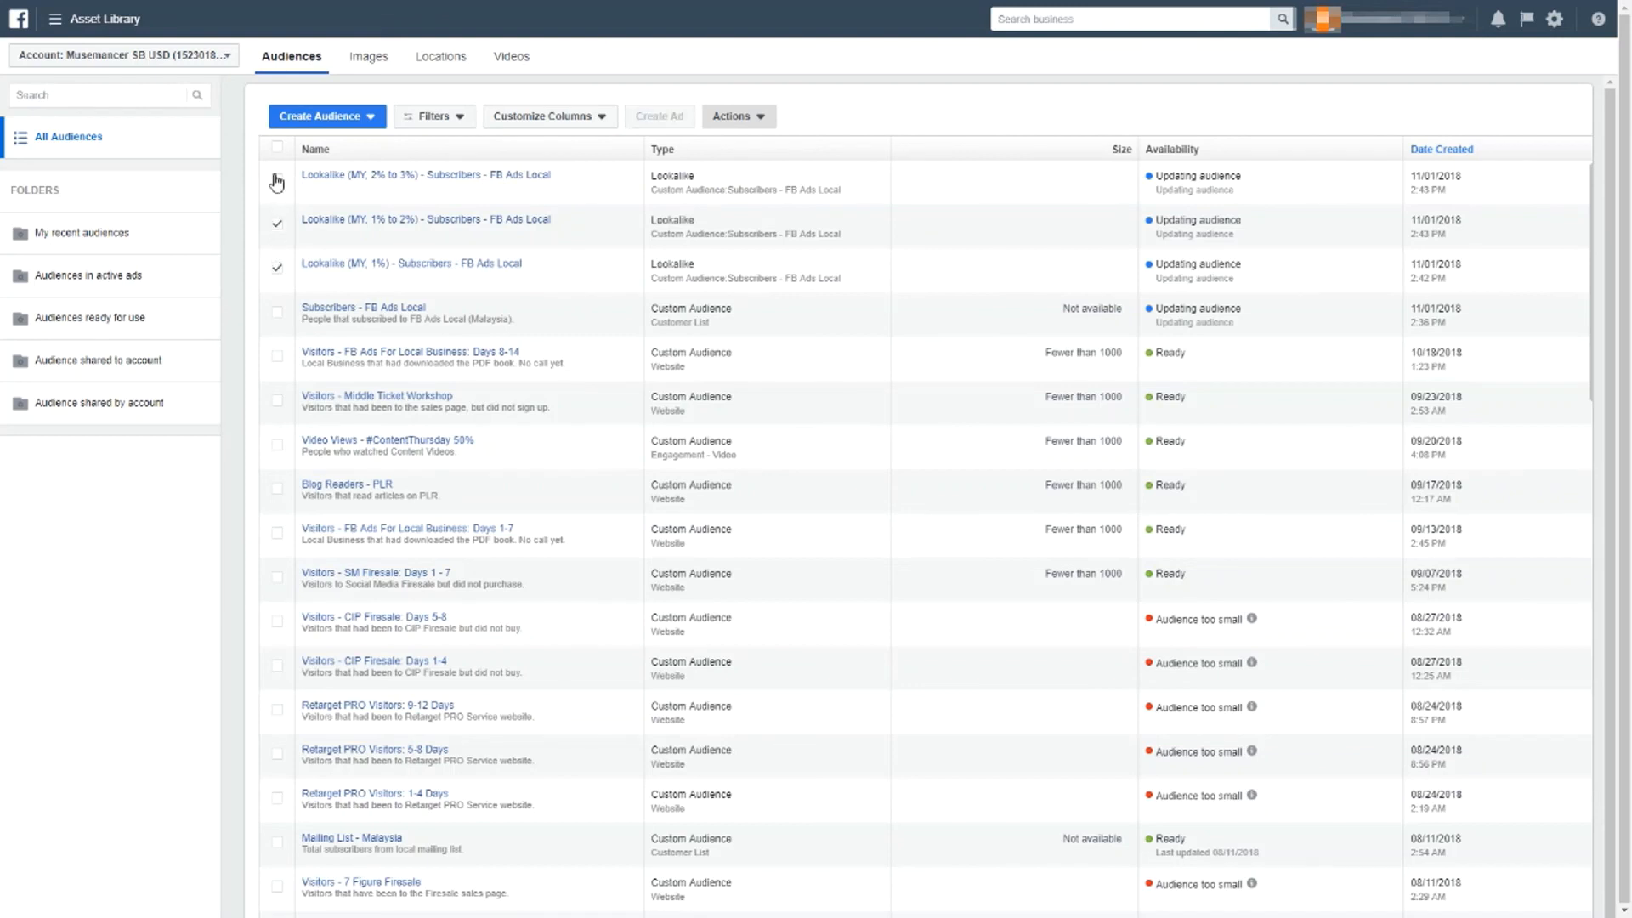
{"action": "left_click", "coordinate": [277, 179]}
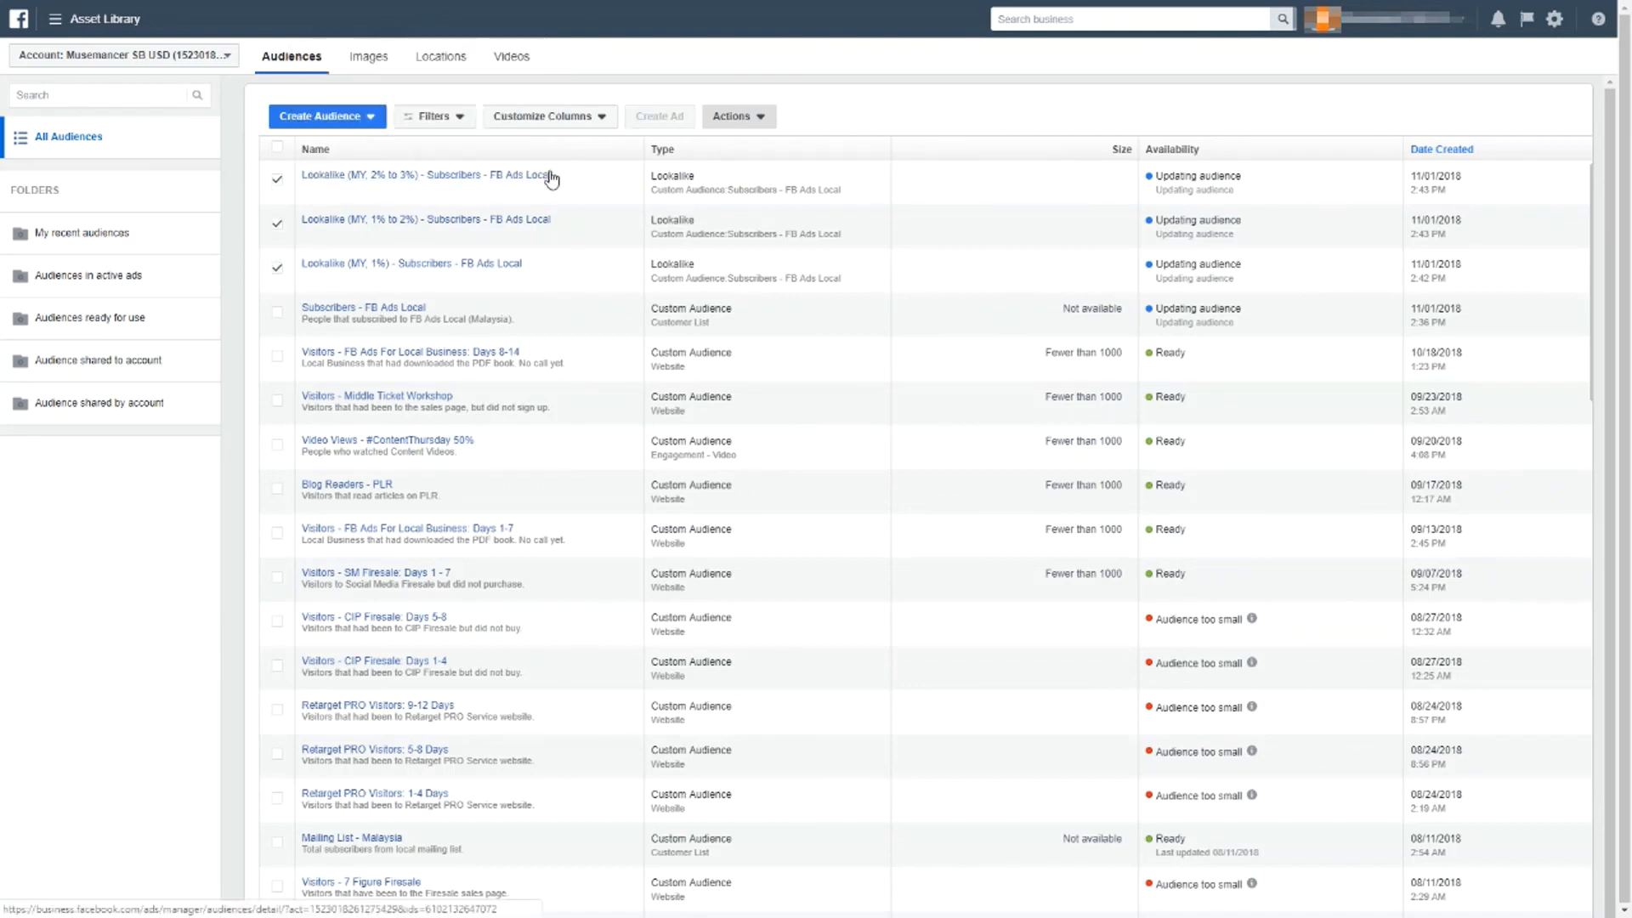